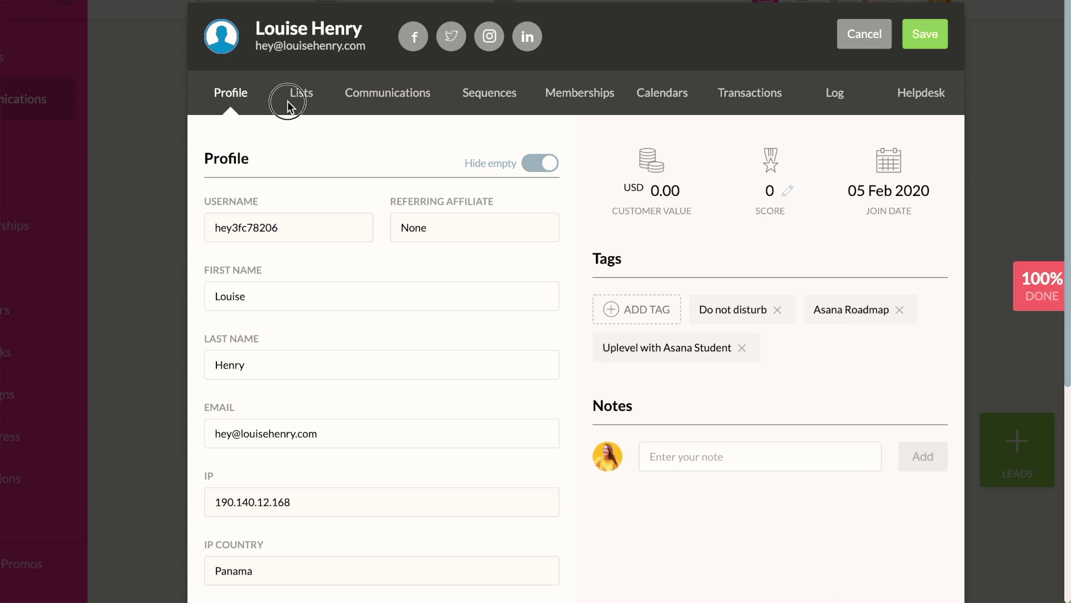
Check the lead's Lists, Communications, Memberships and Log tabs in the contact card
click(288, 101)
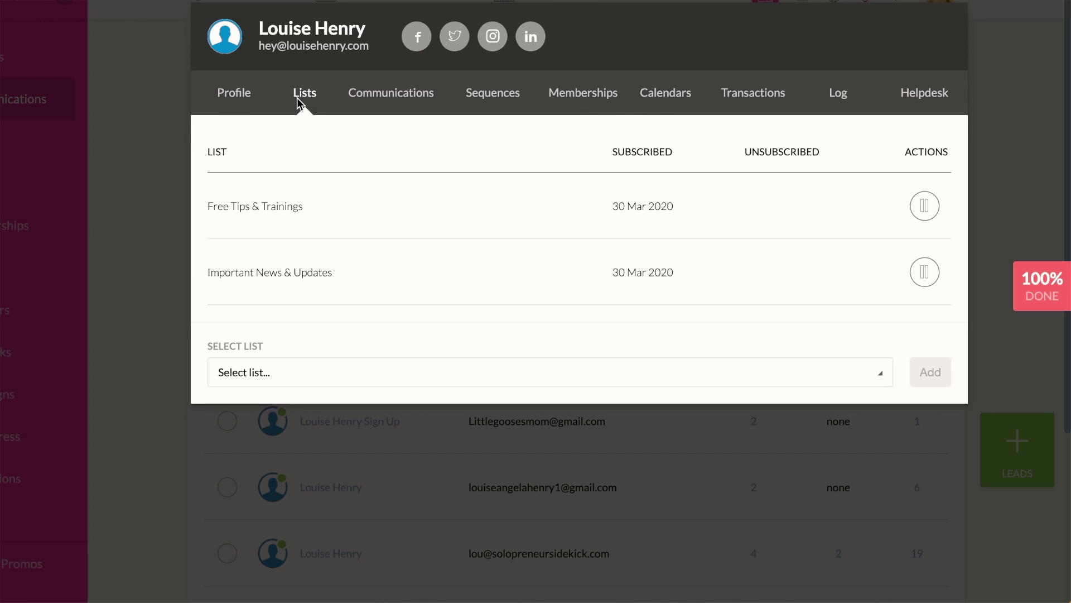
click(390, 102)
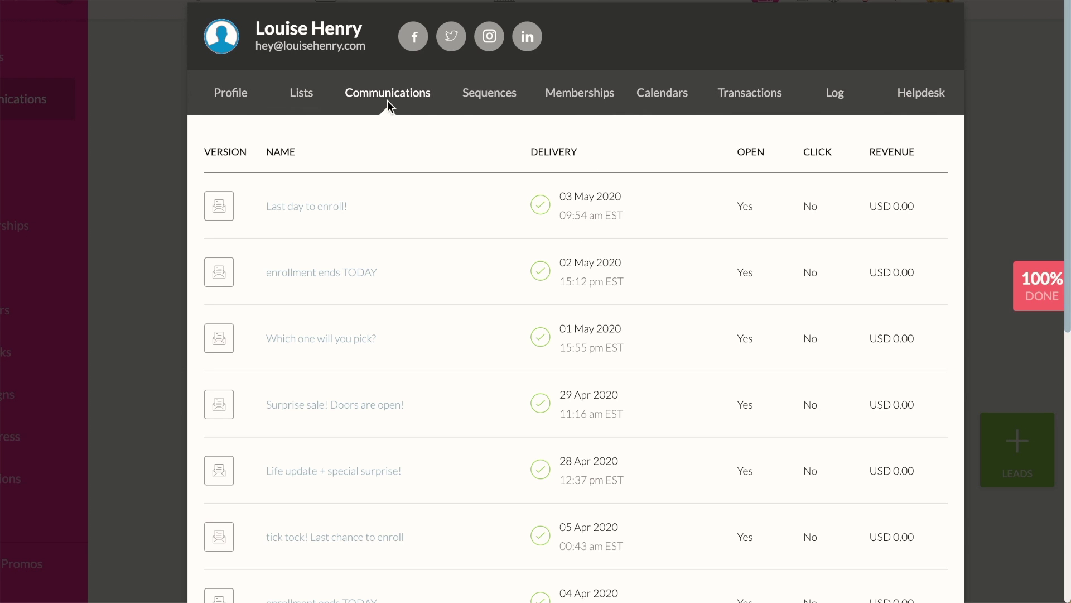
click(593, 101)
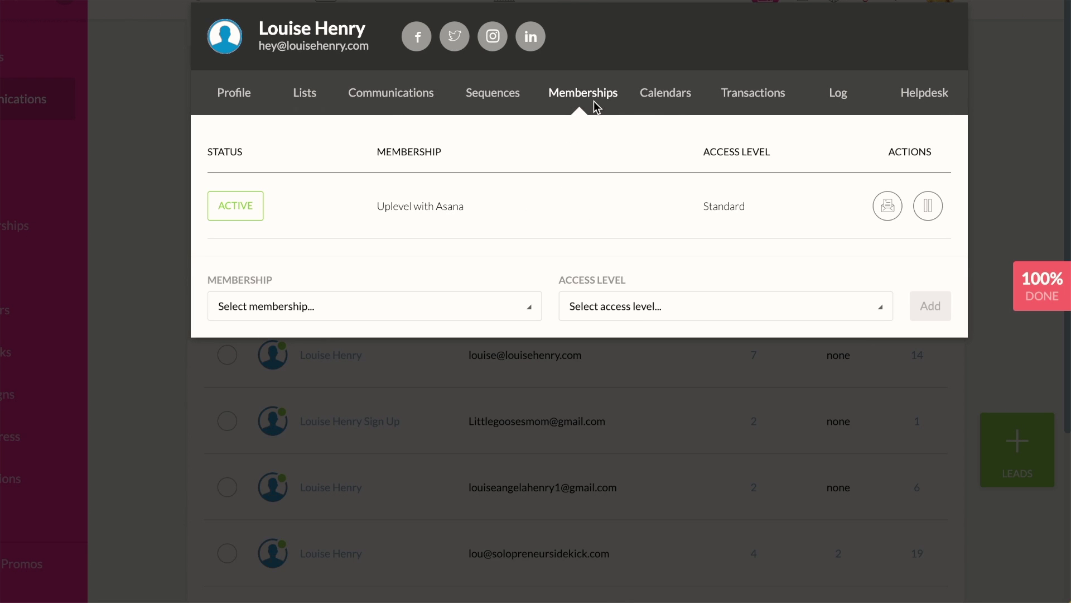
click(840, 90)
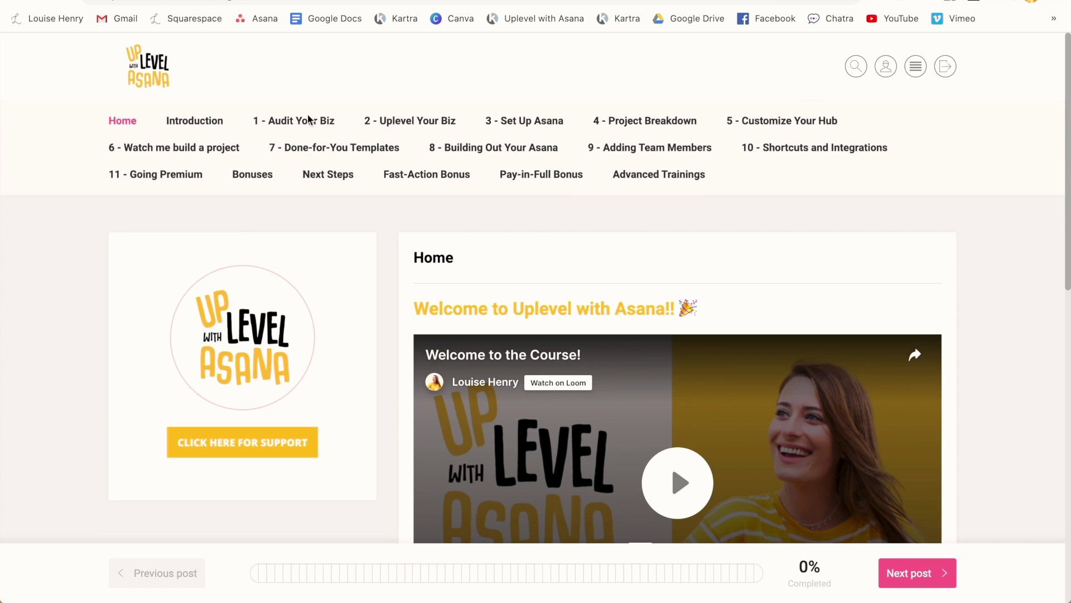
Open Lesson 1: Systems Audit and mark it as a favourite
mouse_move(306, 123)
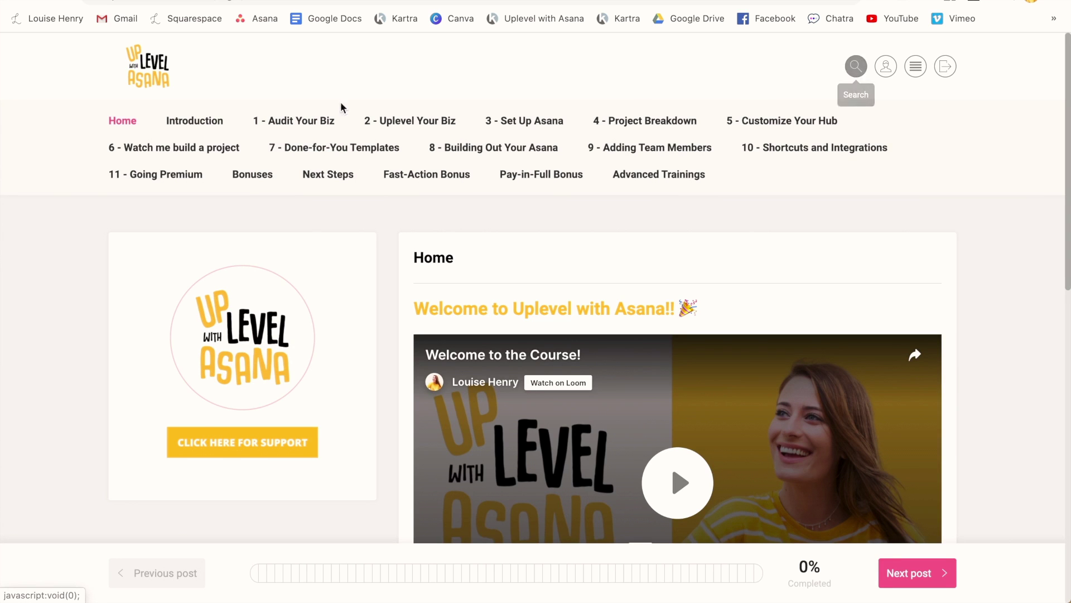
click(323, 120)
click(936, 269)
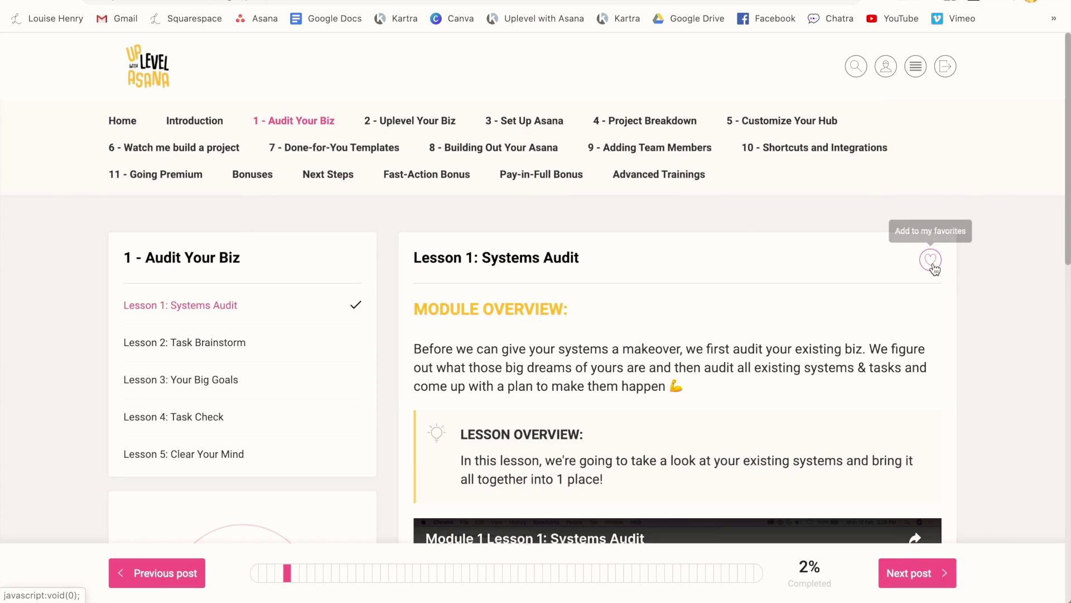
Open the course sitemap and scroll through its sections and lessons
click(917, 71)
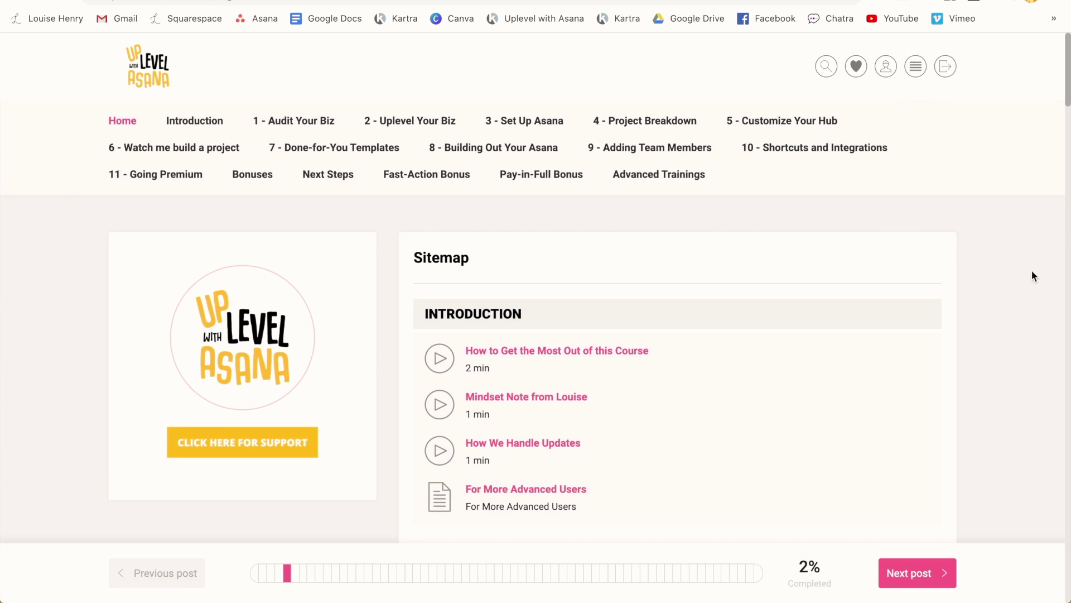
scroll(1009, 248, down, 1)
scroll(1008, 246, down, 15)
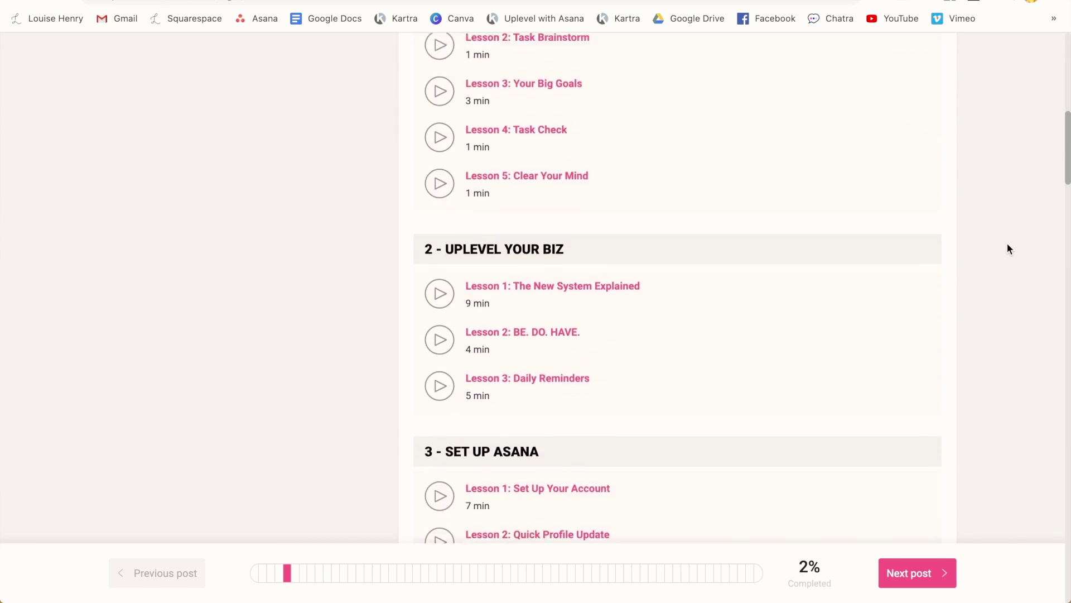
scroll(1008, 246, down, 2)
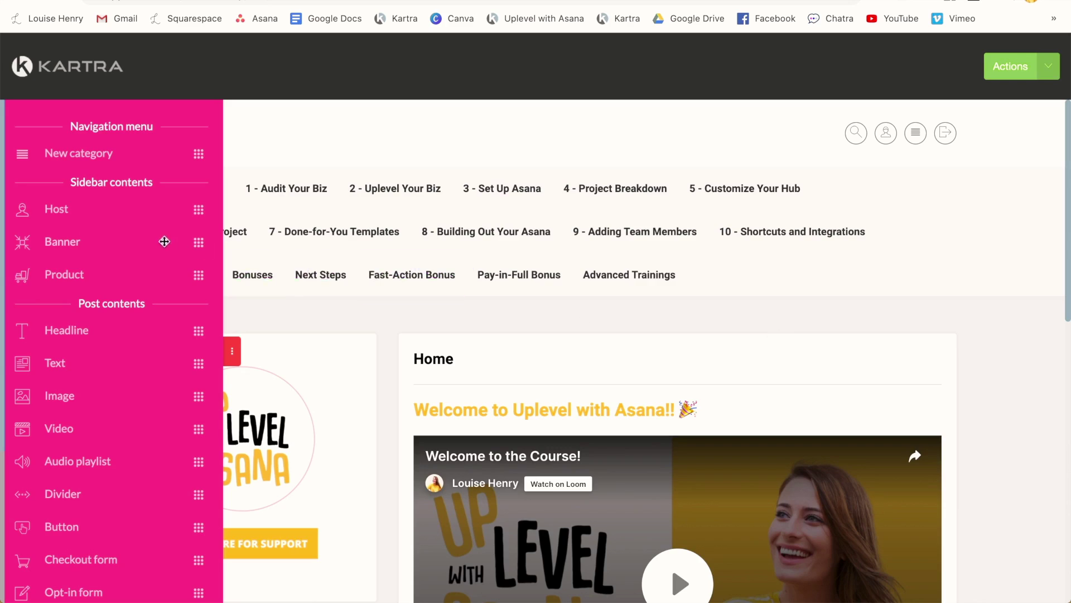
In the membership builder, find and open the Systems Audit lesson for editing
scroll(158, 223, down, 5)
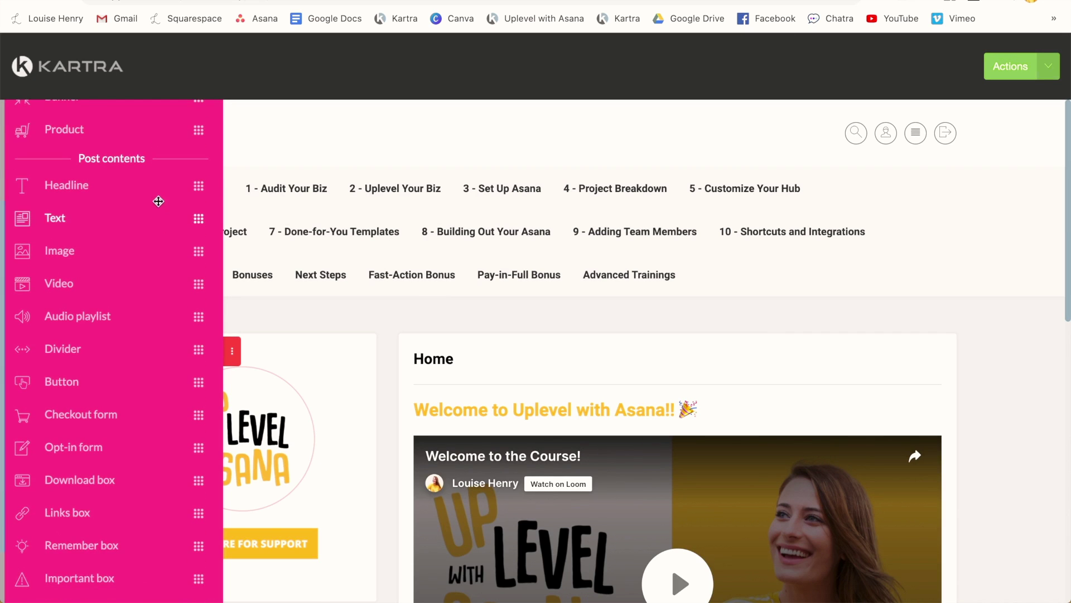
scroll(156, 211, down, 3)
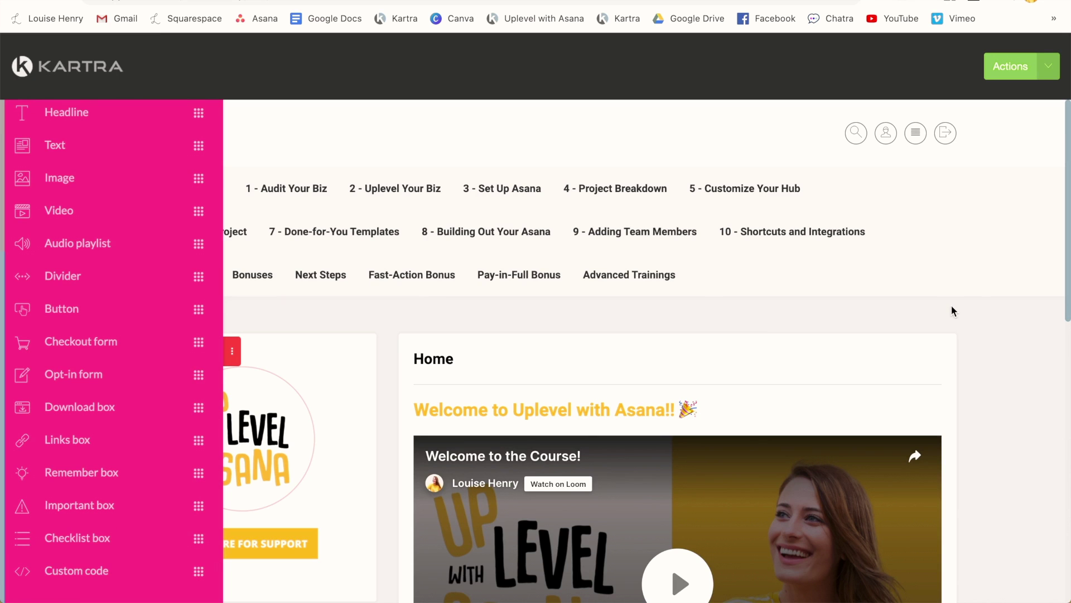
scroll(976, 294, down, 1)
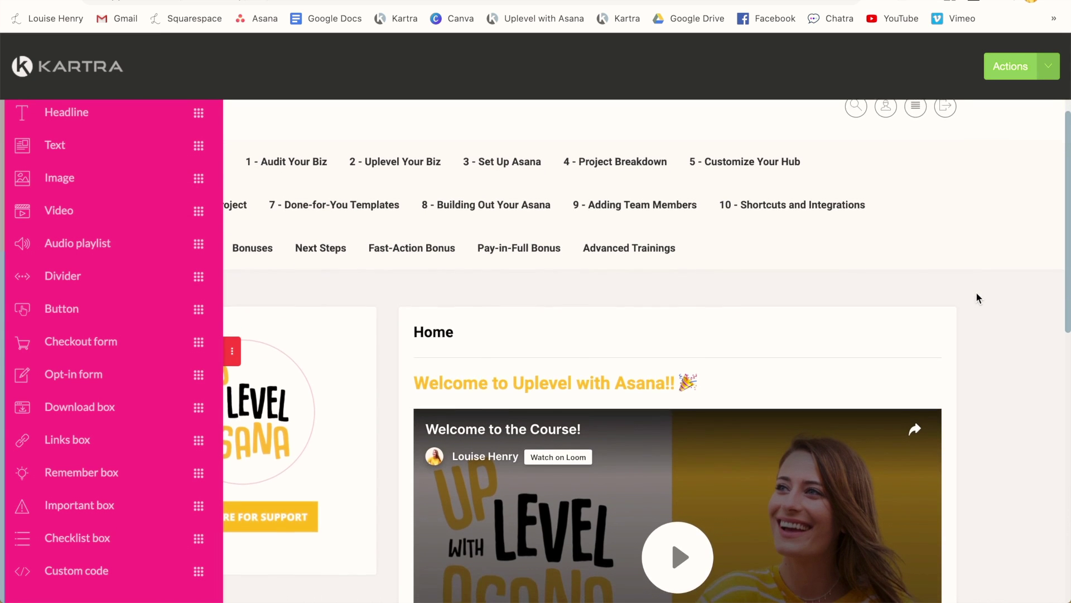
scroll(976, 294, down, 4)
scroll(977, 293, down, 3)
scroll(976, 293, down, 10)
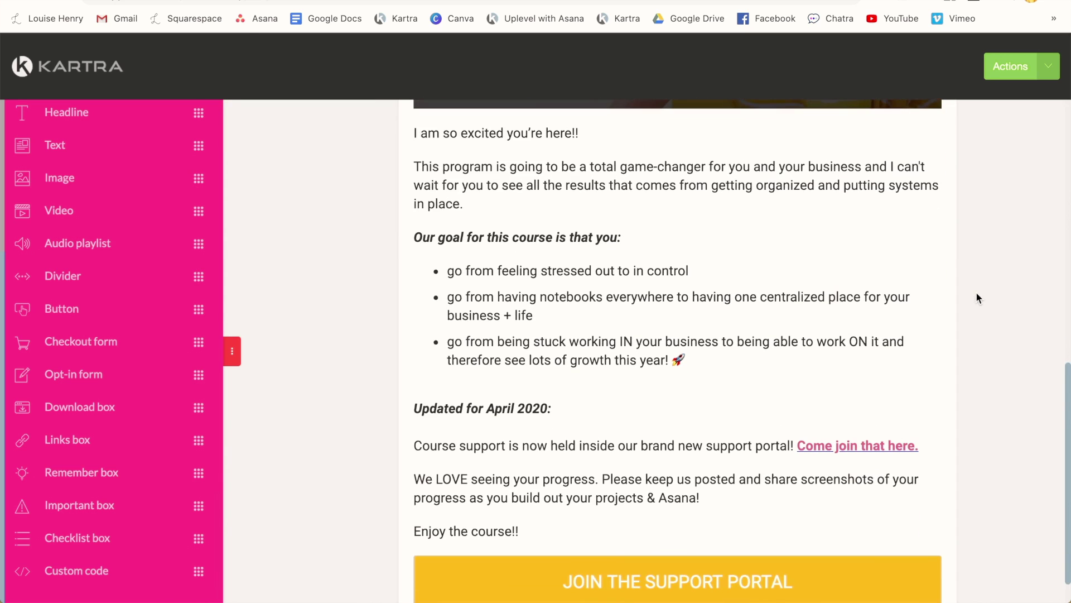
scroll(976, 297, down, 3)
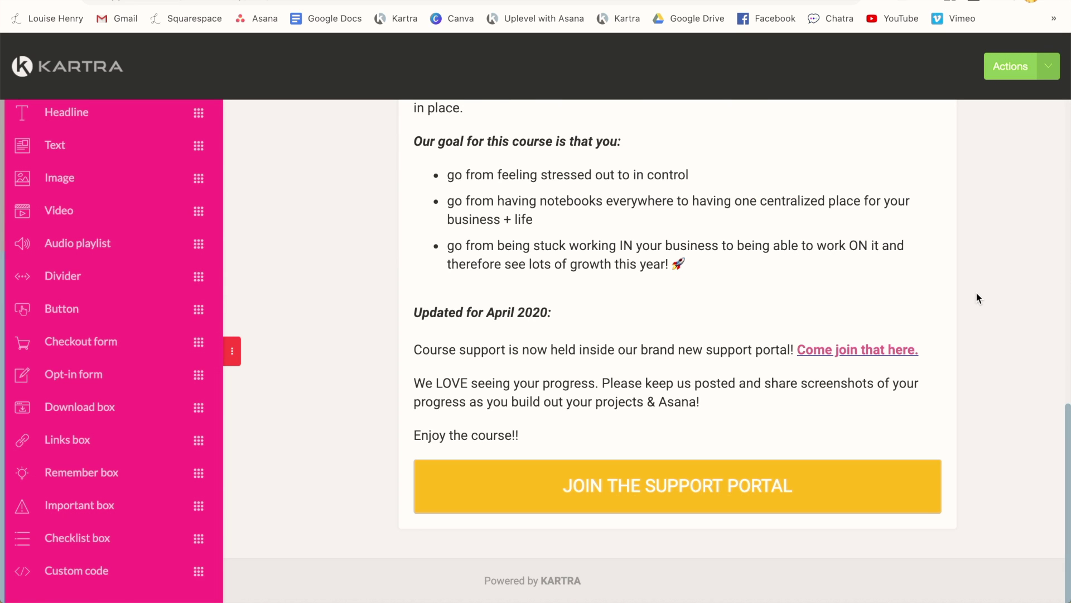
scroll(364, 298, up, 15)
mouse_move(311, 187)
click(299, 223)
Drag a Remember box into the lesson above the Download the Worksheet button
scroll(1053, 313, down, 5)
scroll(1052, 313, down, 8)
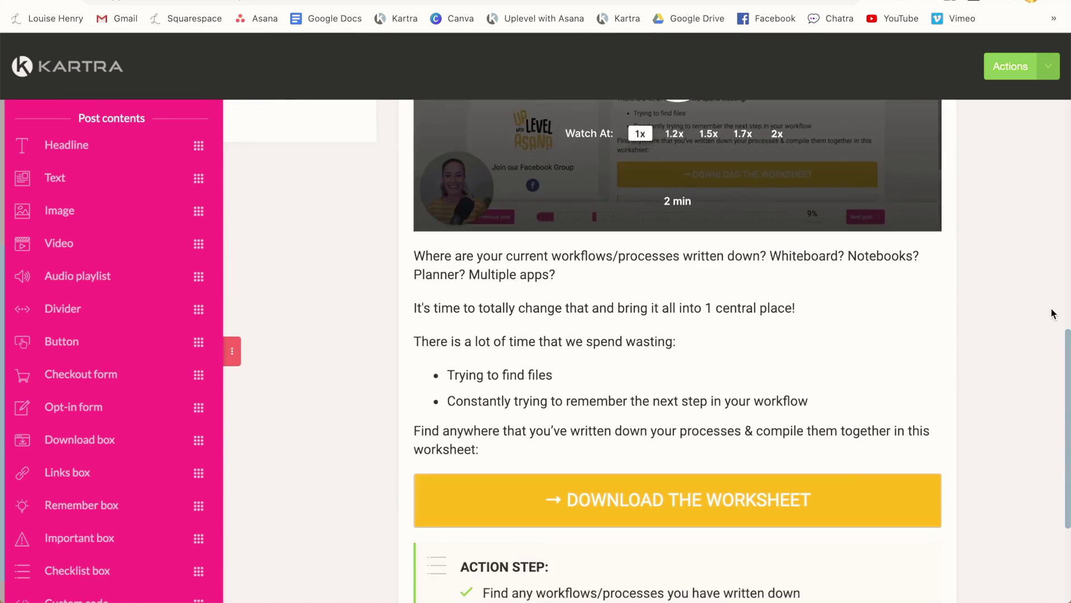
mouse_move(474, 451)
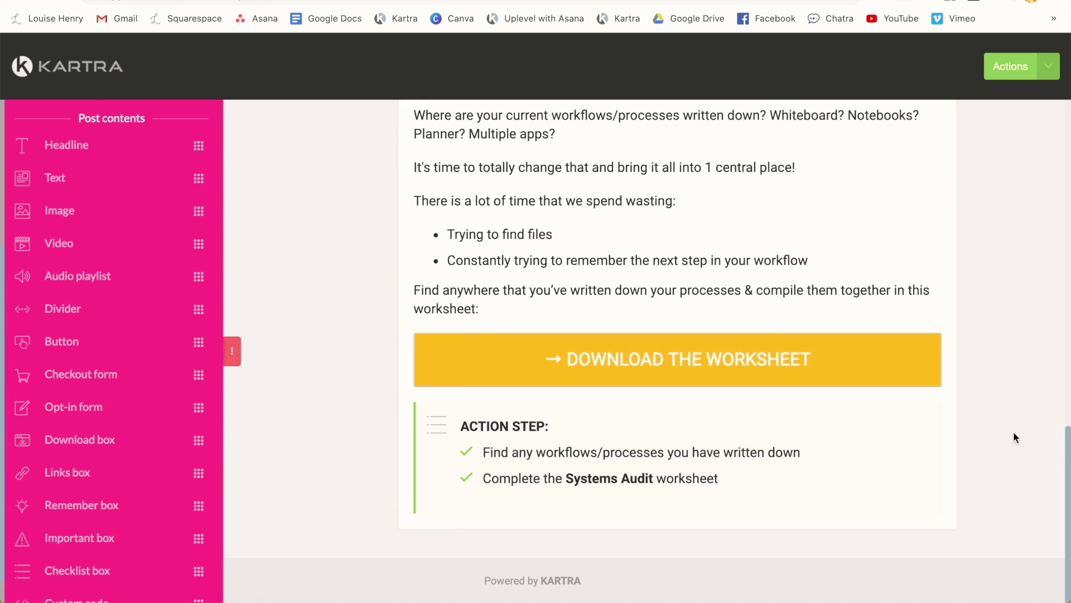
scroll(1032, 380, down, 1)
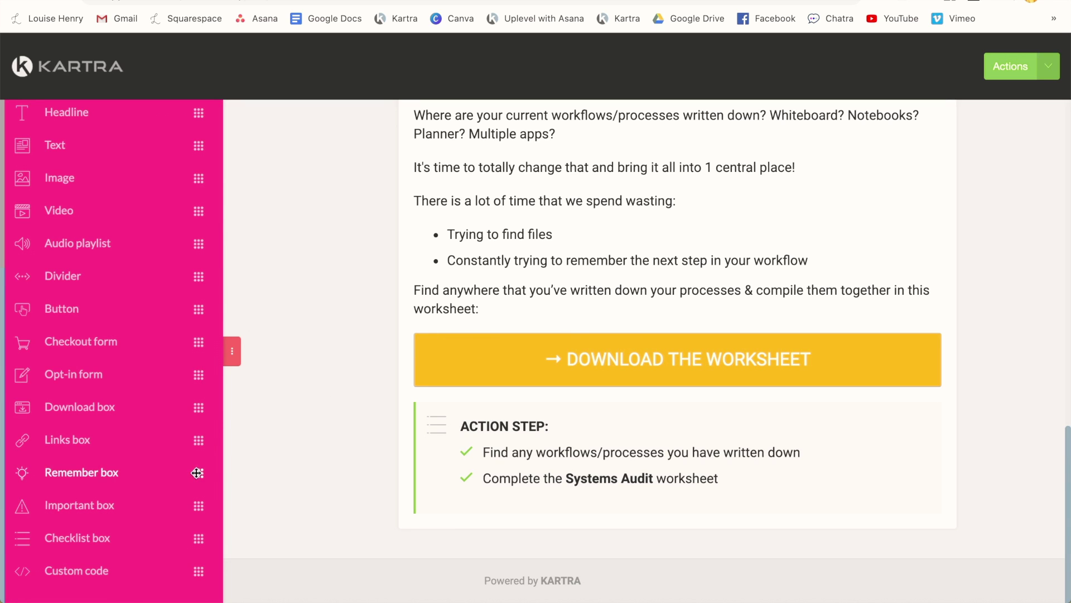
drag(196, 473, 632, 568)
scroll(1034, 206, down, 3)
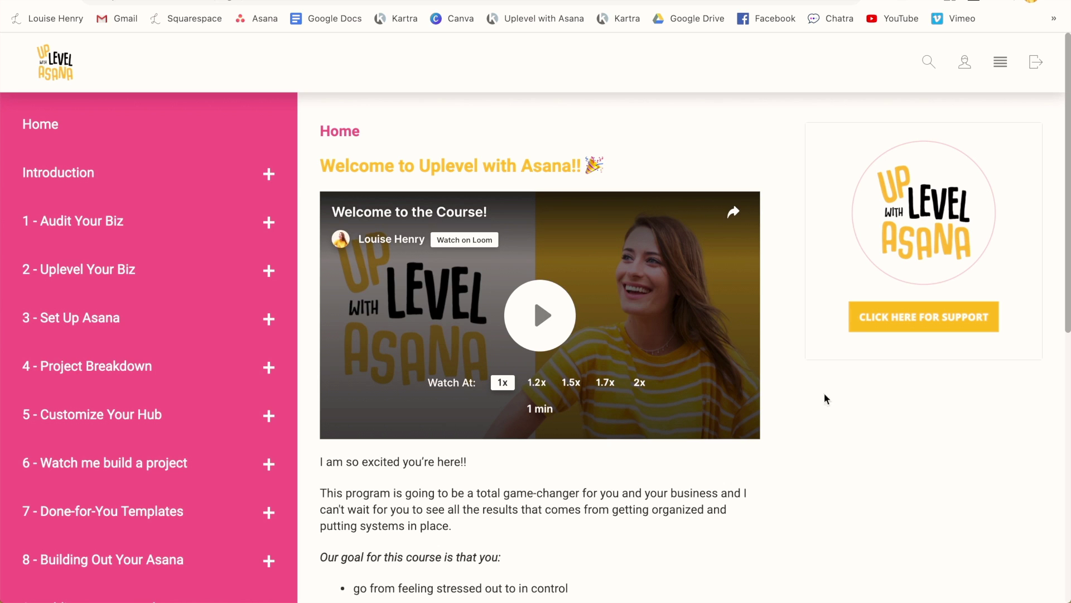
Expand the Introduction and 1 - Audit Your Biz sections in the course sidebar
click(260, 176)
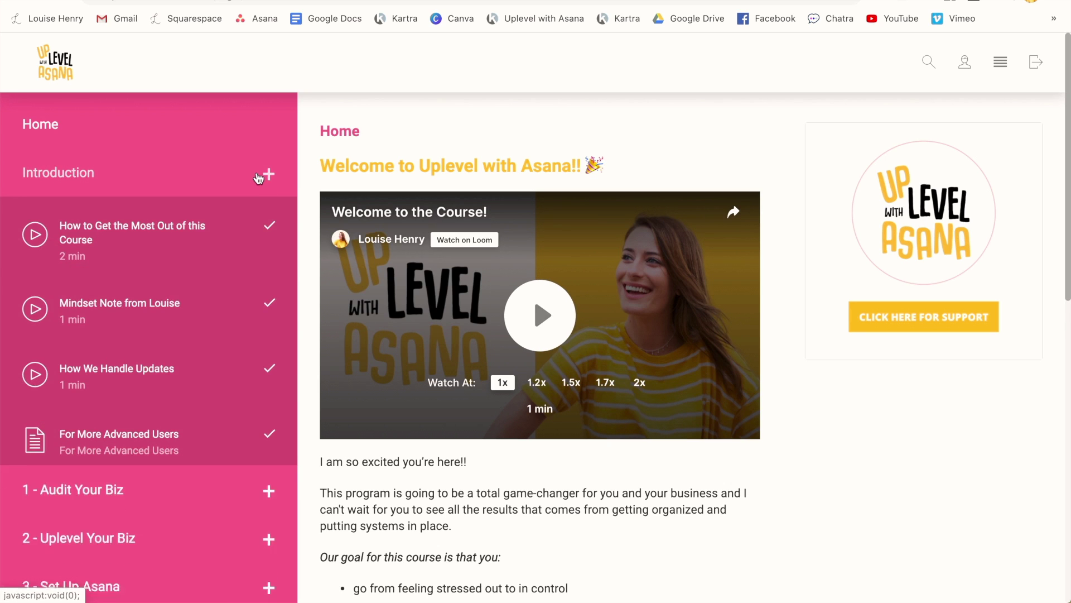
click(259, 176)
click(268, 217)
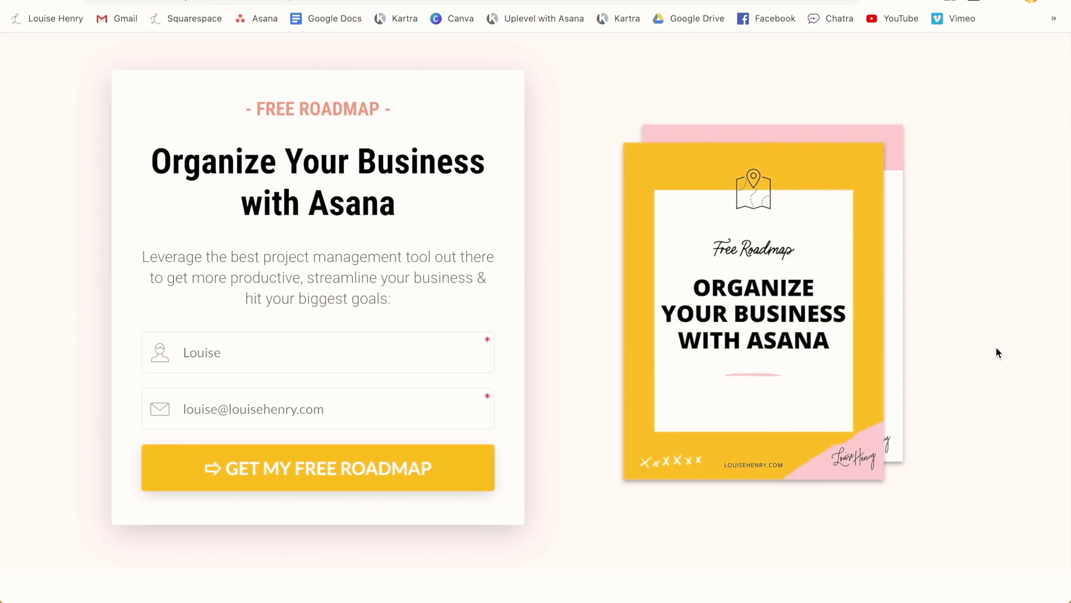
Scroll through the Free Roadmap opt-in landing page
scroll(996, 348, down, 8)
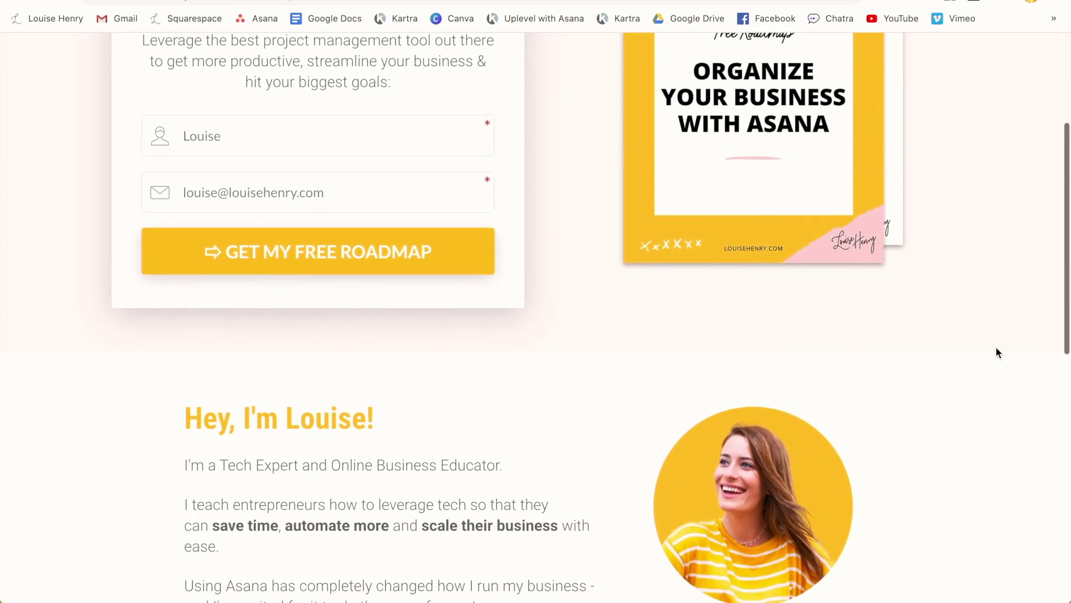
scroll(998, 352, down, 4)
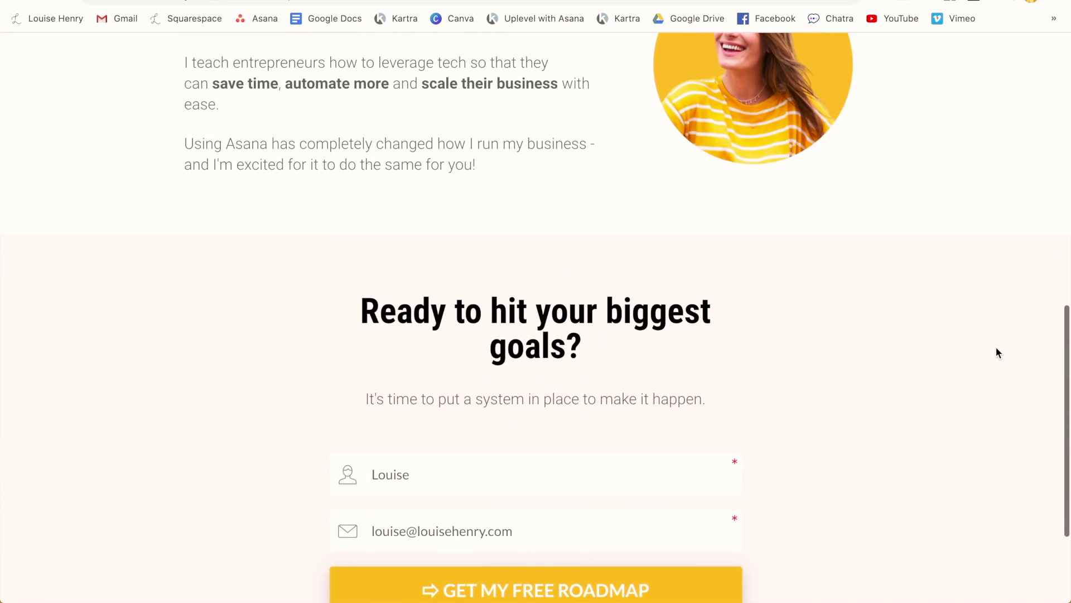
scroll(997, 352, down, 3)
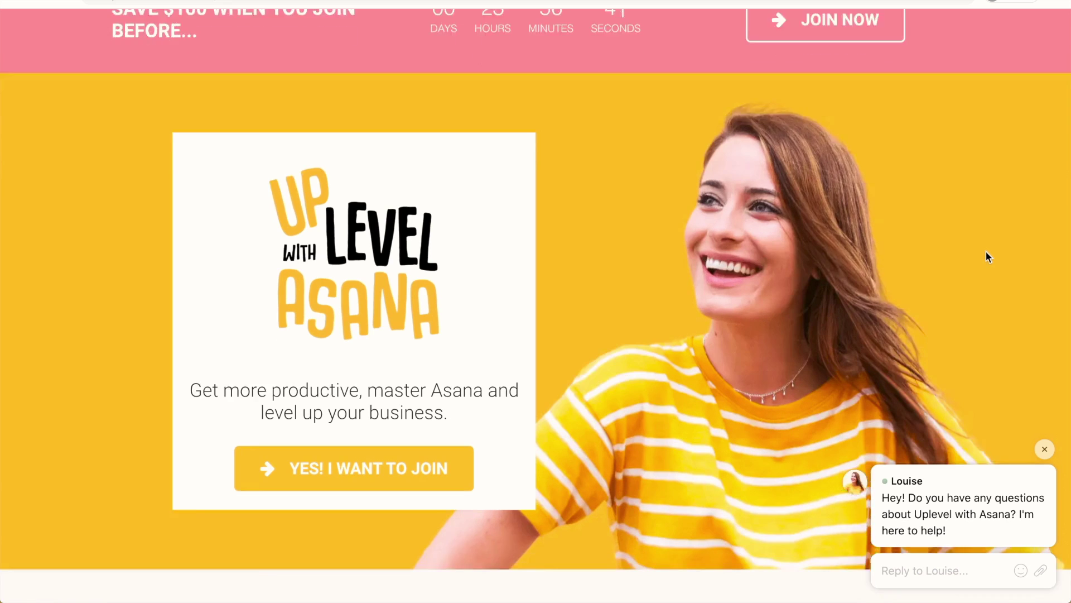
scroll(986, 251, down, 5)
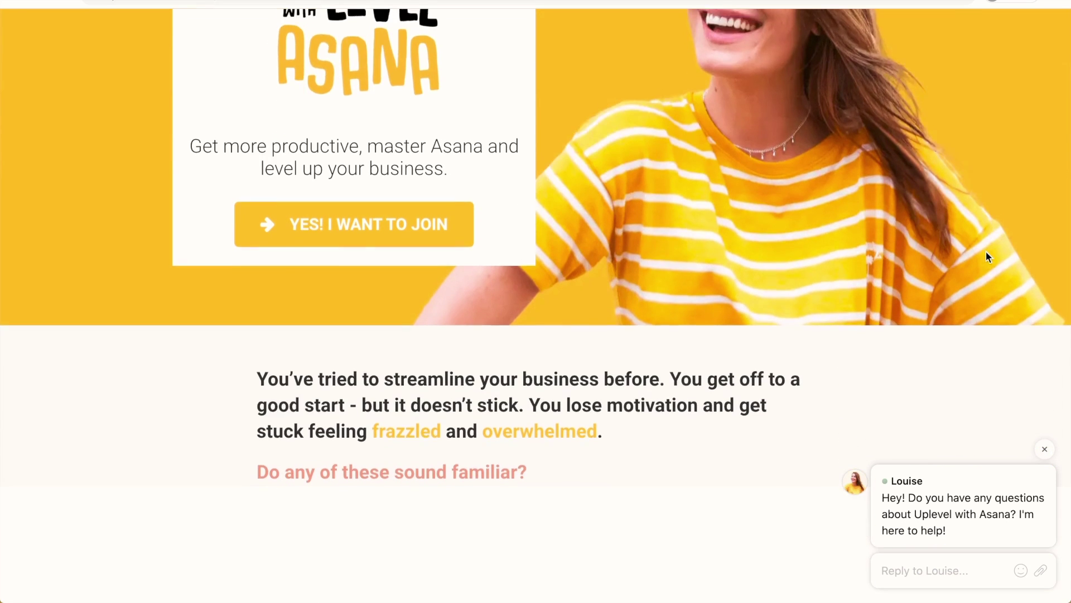
Scroll to the sales page FAQ and expand, then collapse, 'Can a non-techie do this?'
scroll(986, 256, down, 8)
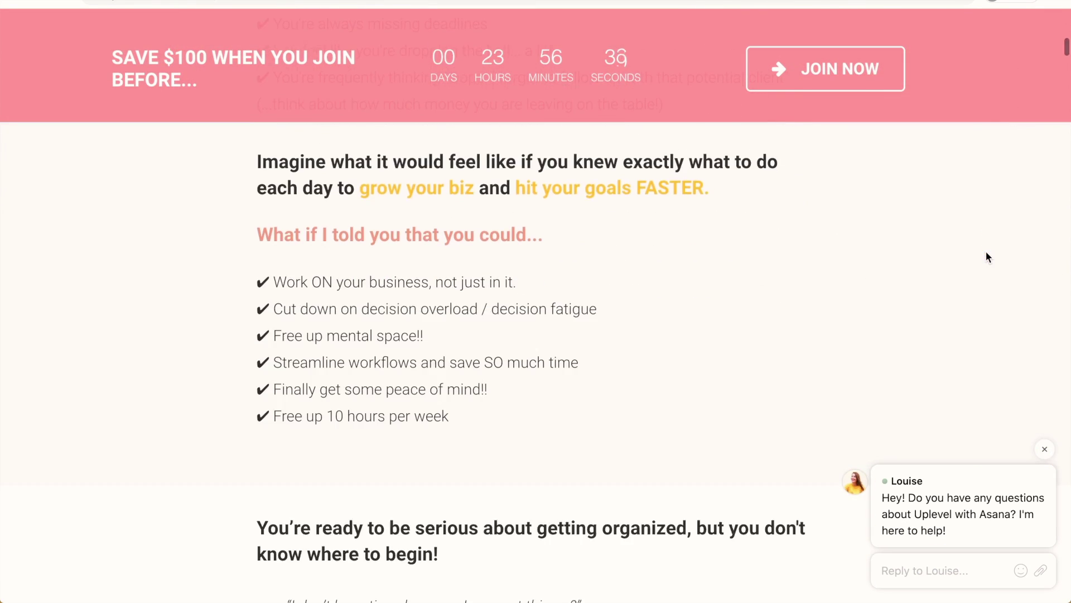
scroll(986, 256, down, 12)
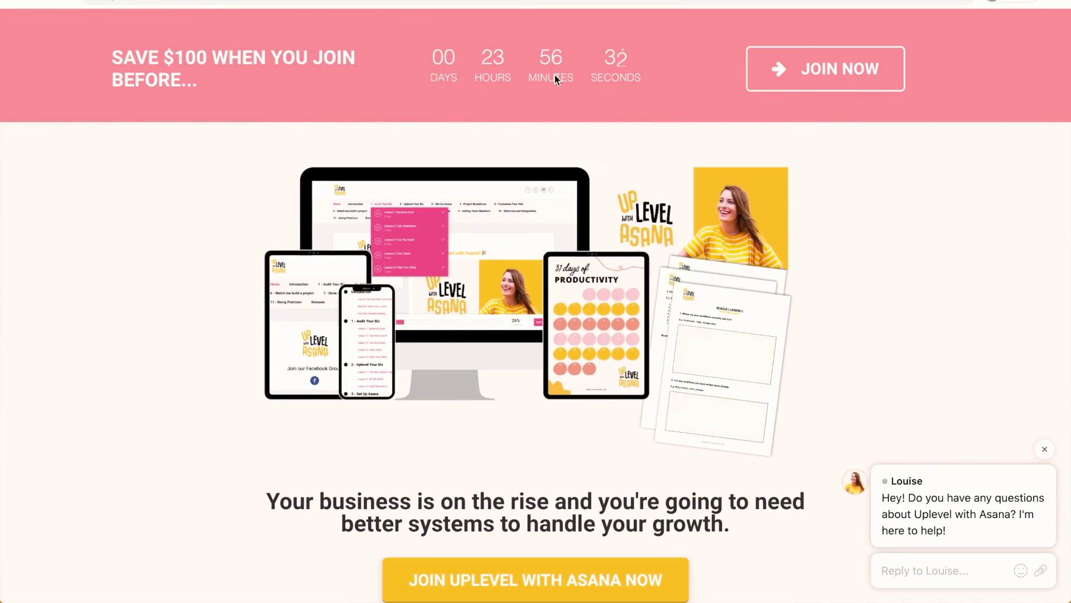
scroll(1026, 273, down, 10)
scroll(1025, 274, down, 14)
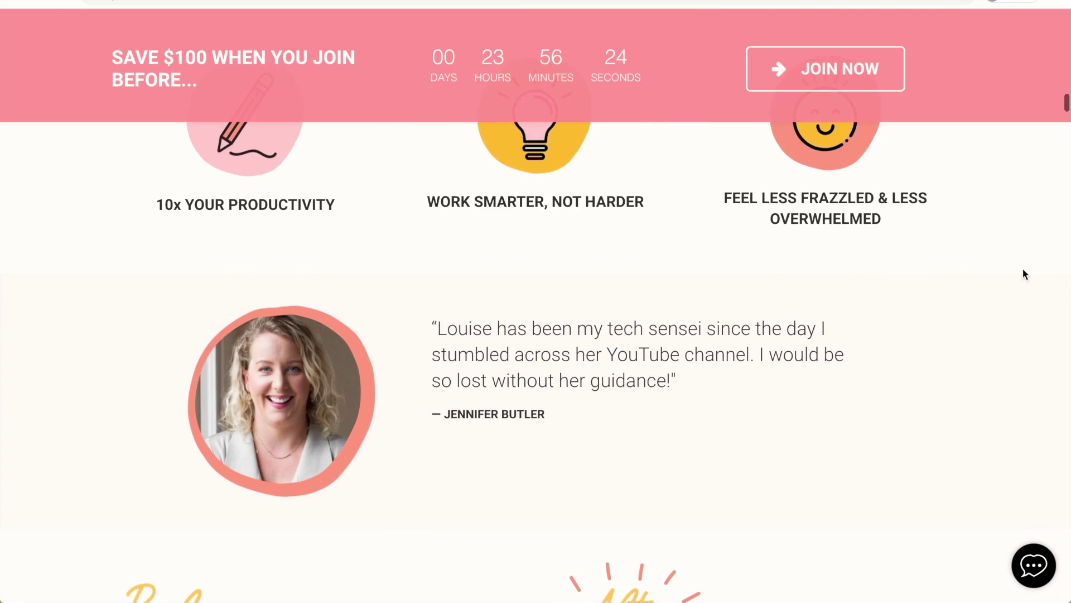
scroll(1026, 273, down, 7)
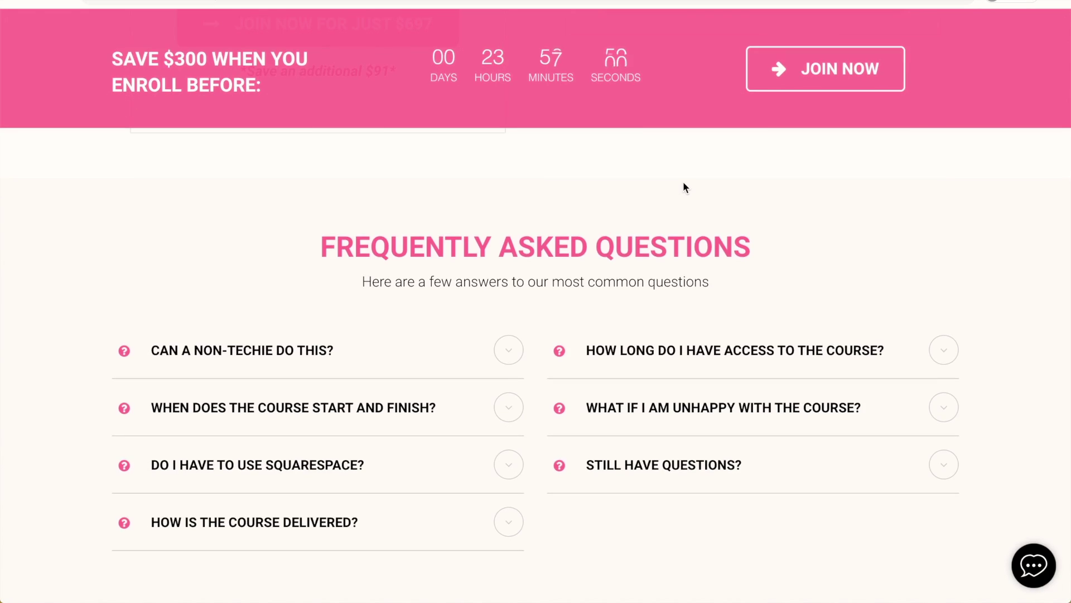
click(510, 351)
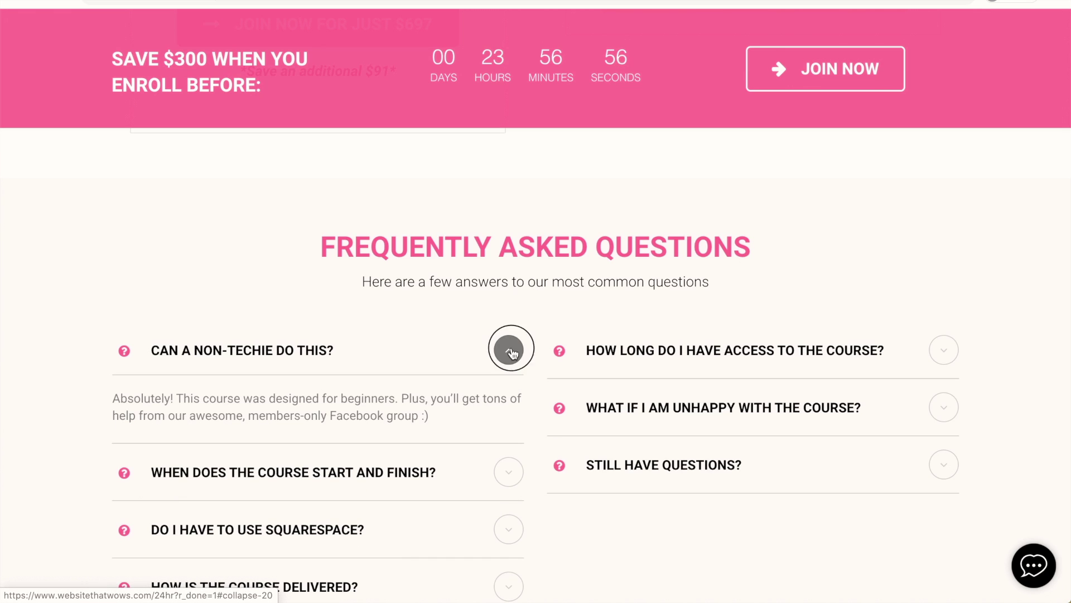
click(509, 351)
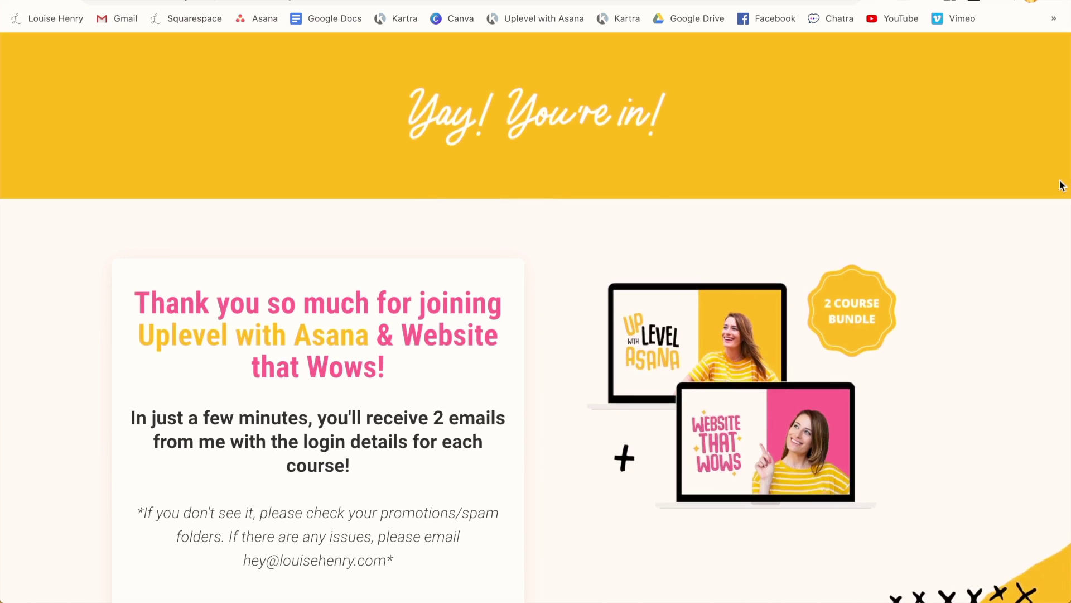
Scroll through the doors-closed waitlist and 2-course bundle thank-you pages
scroll(1060, 184, down, 2)
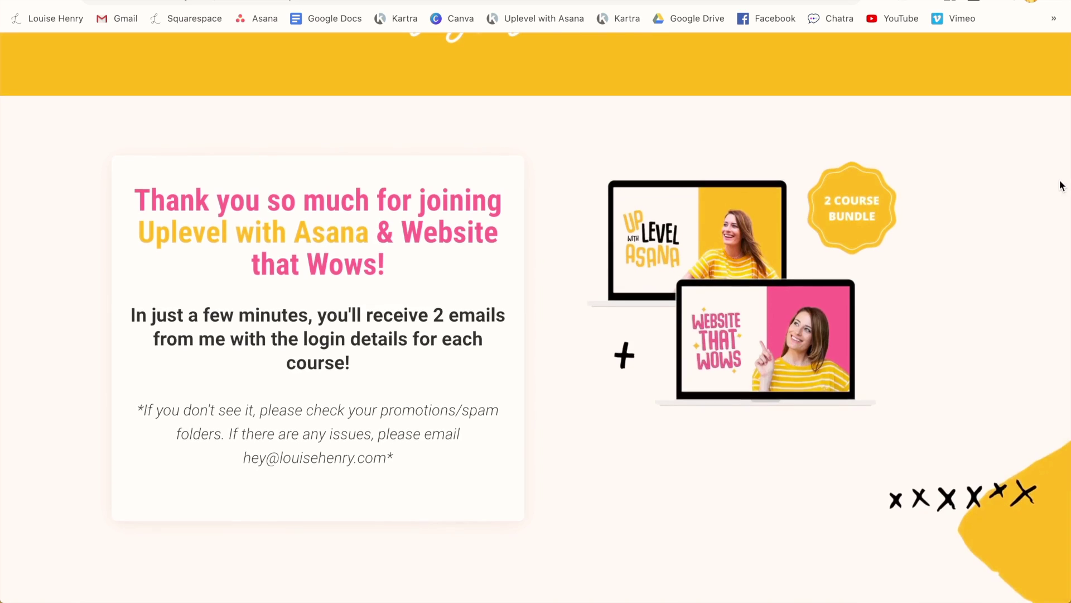
scroll(1060, 184, up, 2)
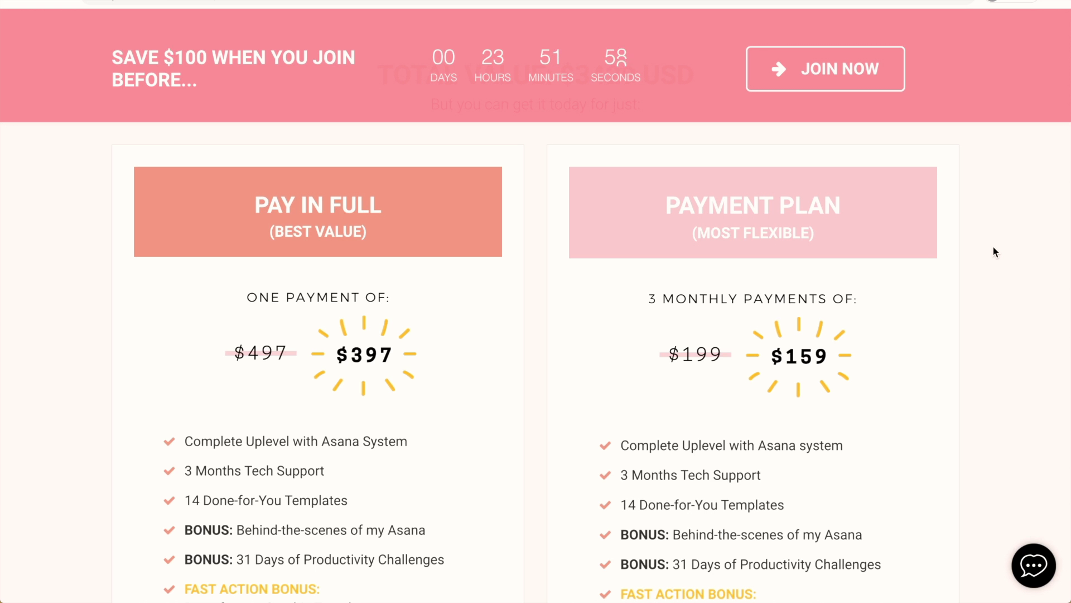
Take the $397 pay-in-full checkout through cart and billing to Payment, then show all windows
scroll(996, 252, down, 3)
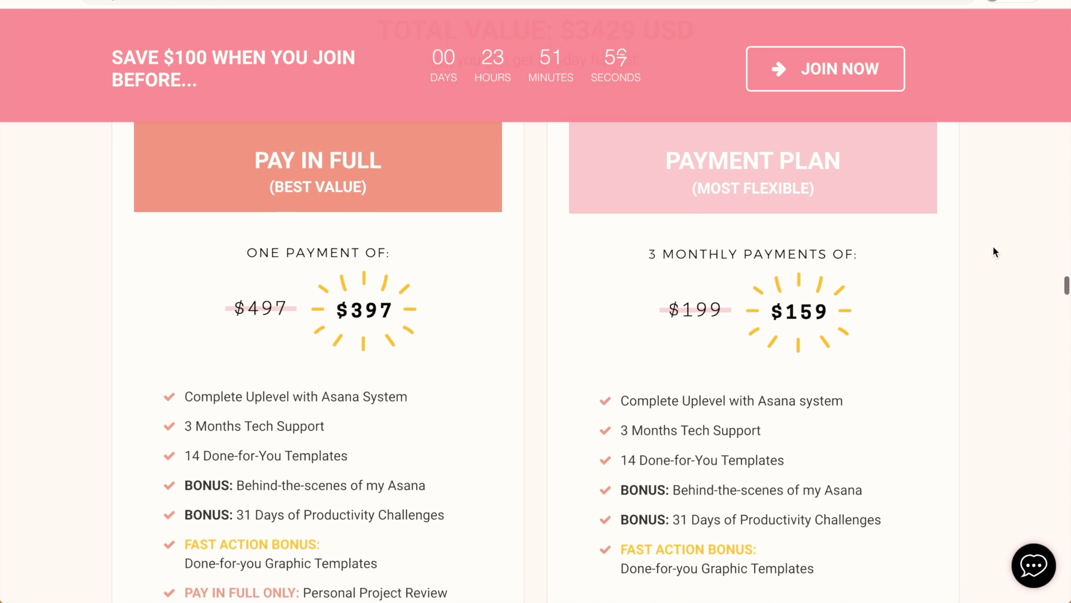
scroll(995, 252, down, 7)
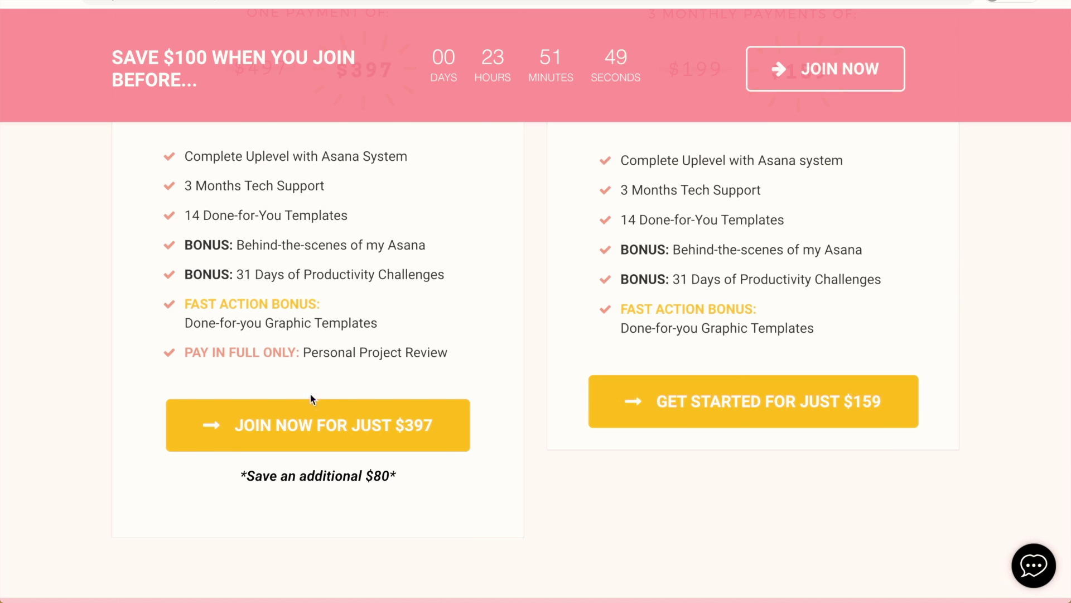
click(306, 424)
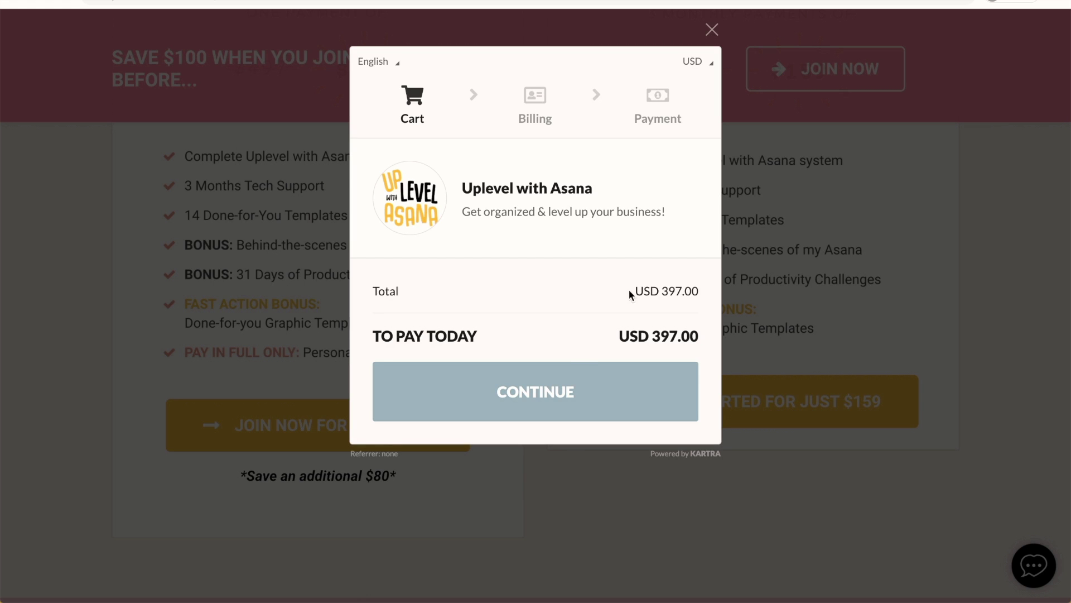
click(550, 397)
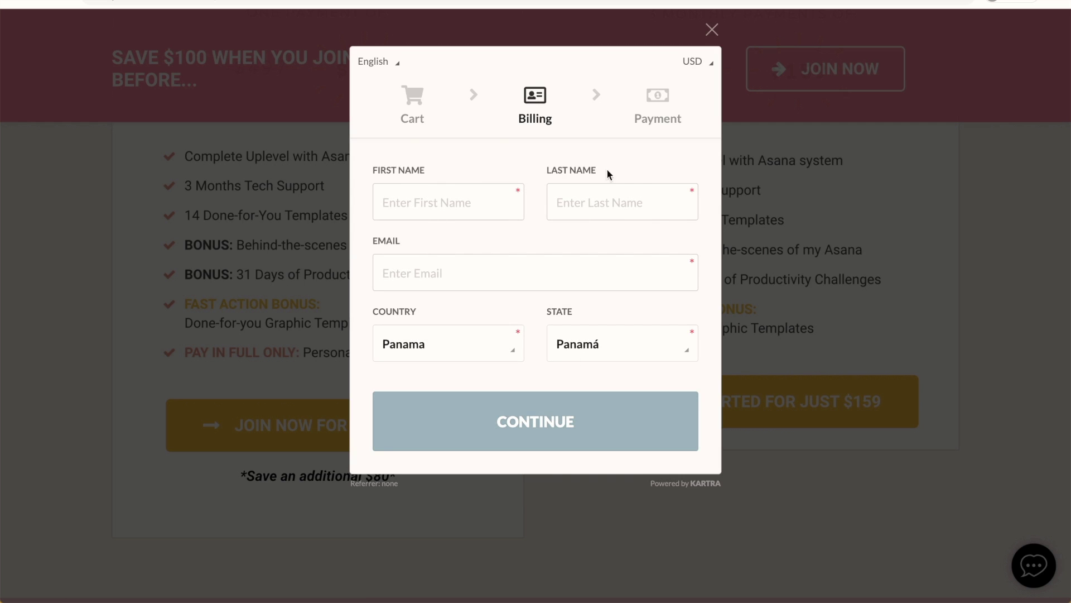
click(530, 426)
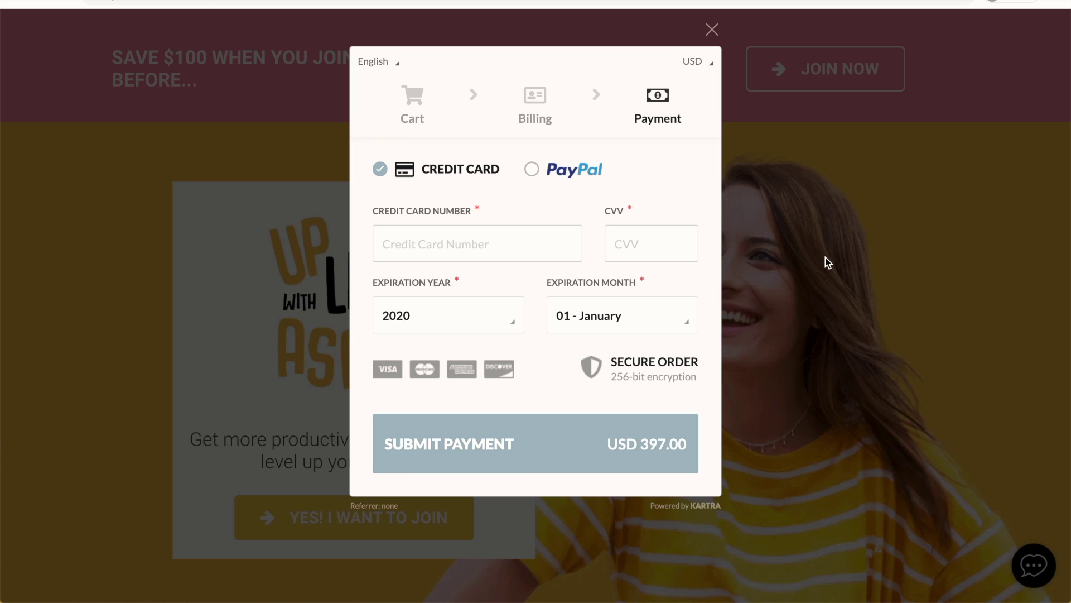
key(ctrl+Up)
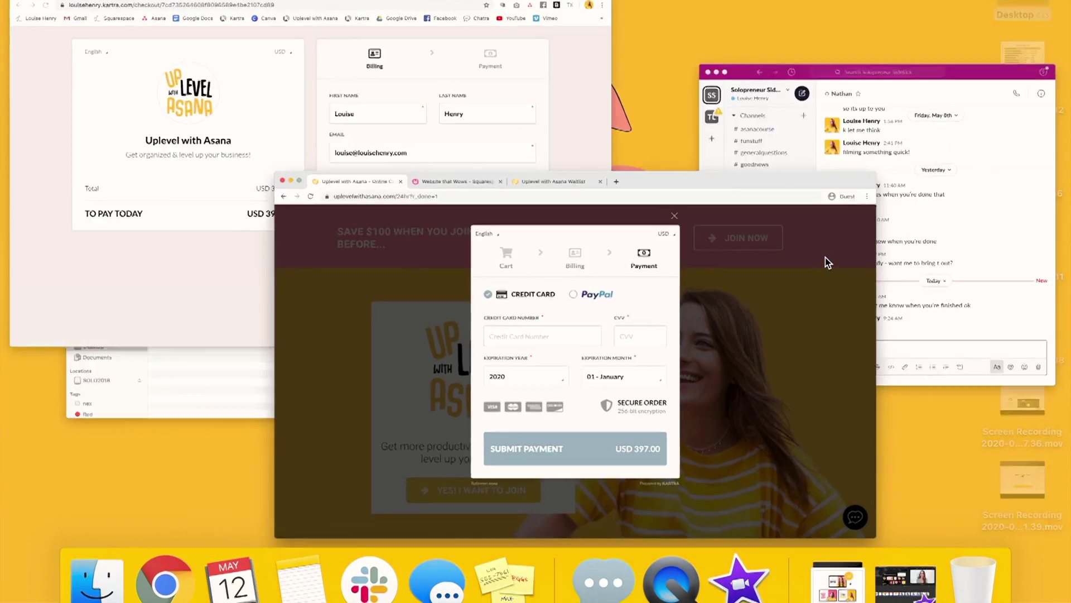
Switch to the other browser window and scroll through the Squarespace roadmap sequence steps
click(344, 96)
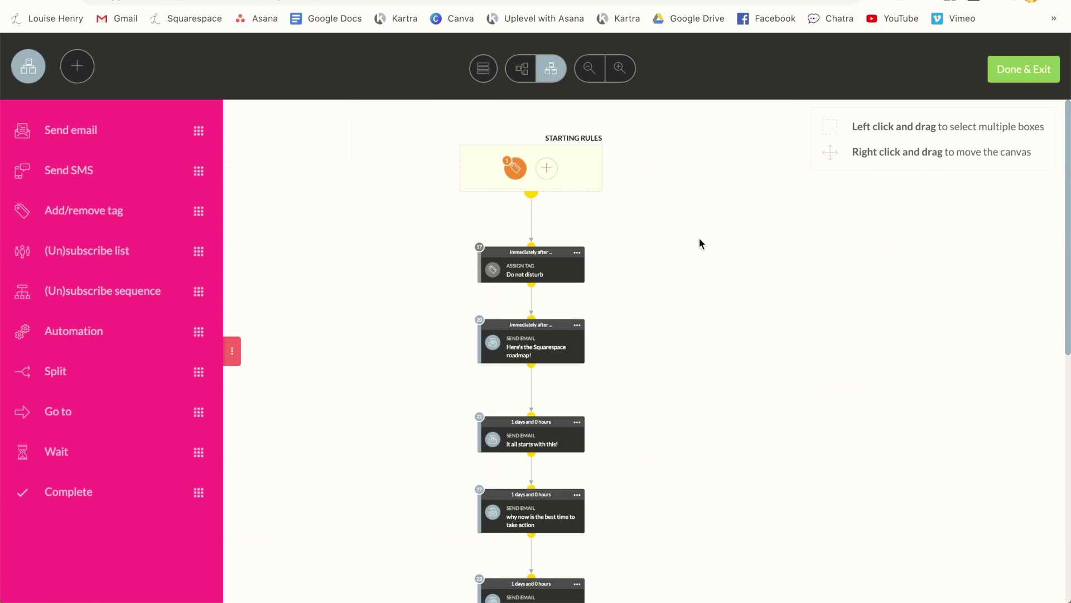
scroll(701, 244, down, 5)
scroll(701, 244, down, 4)
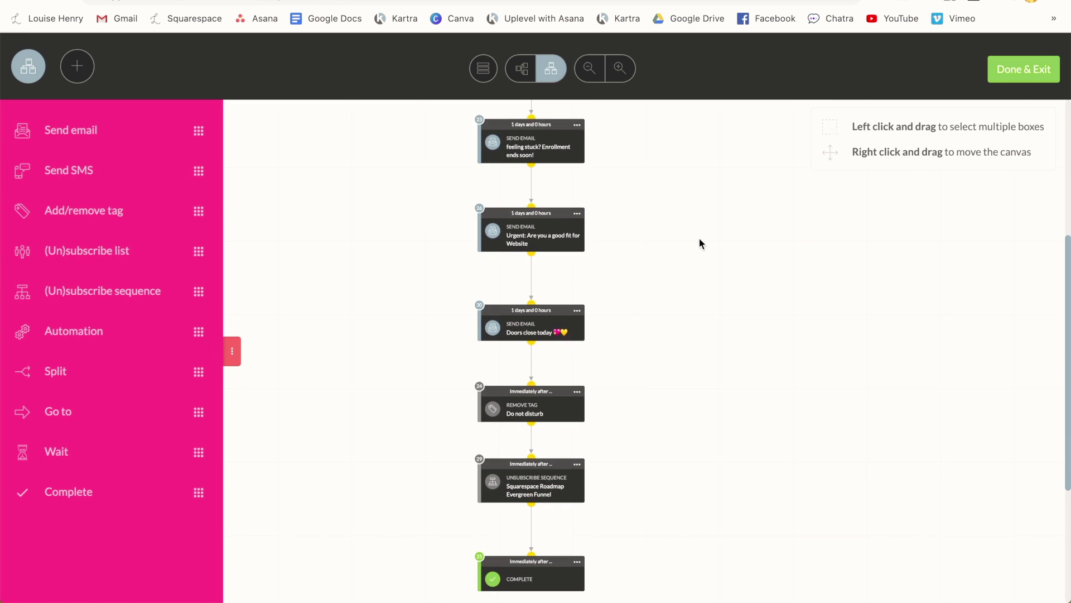
scroll(701, 244, down, 1)
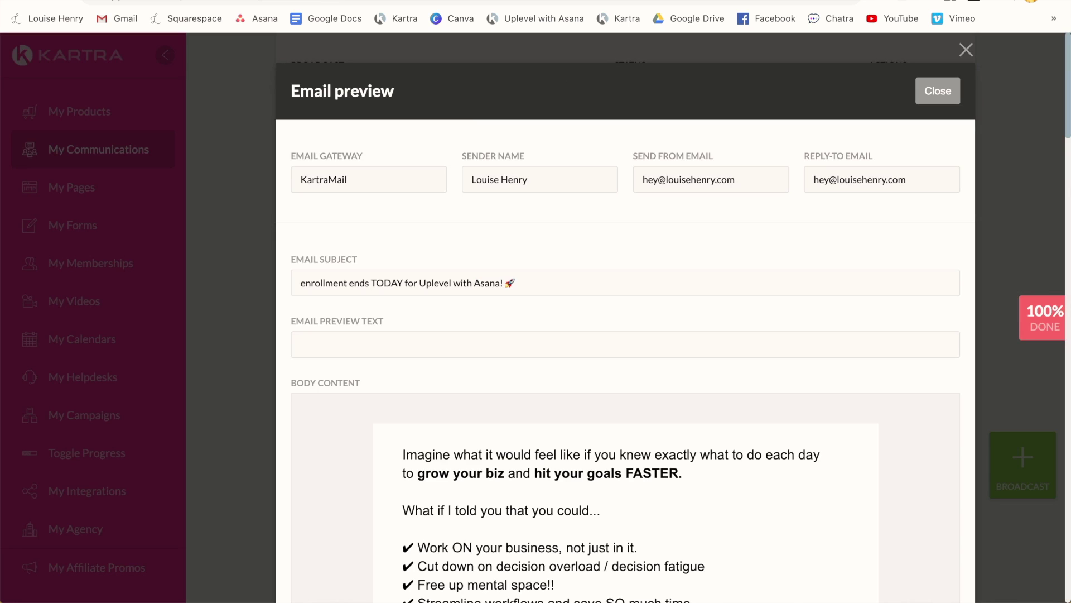
Scroll through the 'enrollment ends TODAY for Uplevel with Asana!' email preview
scroll(951, 302, down, 5)
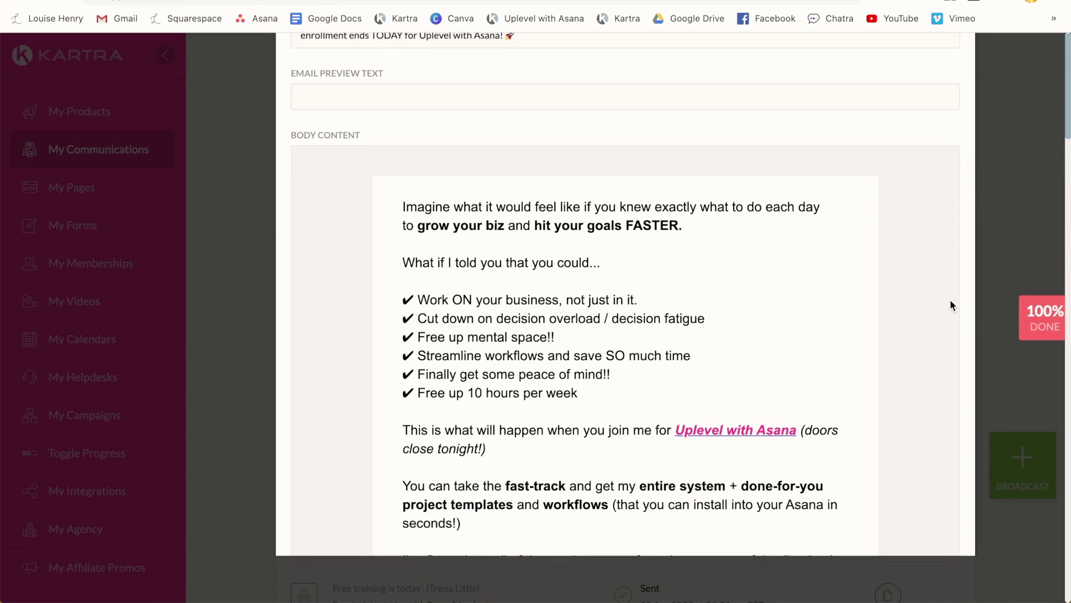
scroll(951, 302, down, 5)
scroll(951, 302, down, 10)
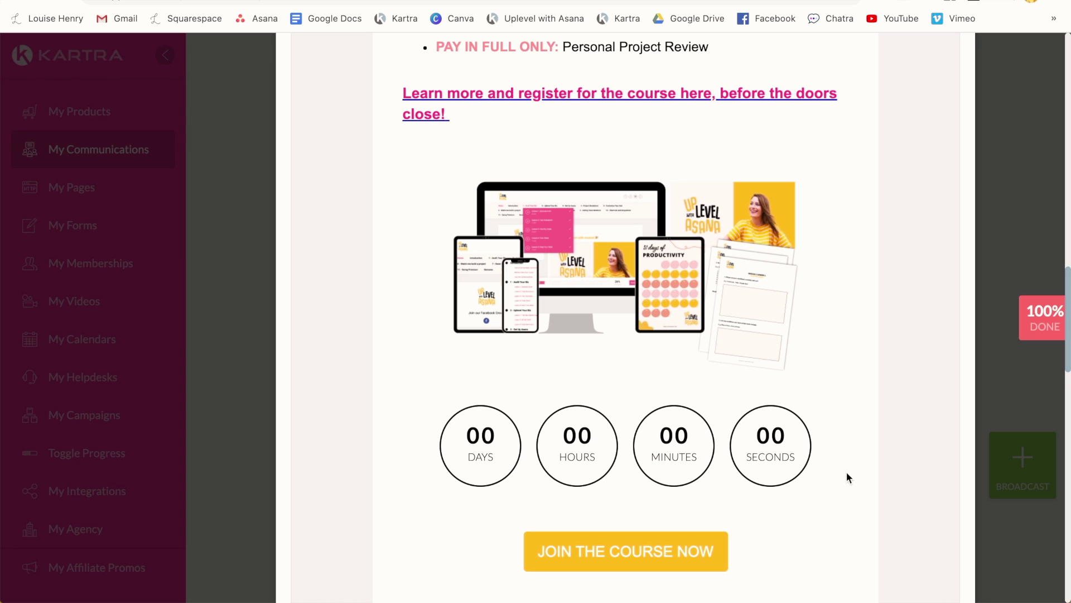
scroll(853, 468, down, 3)
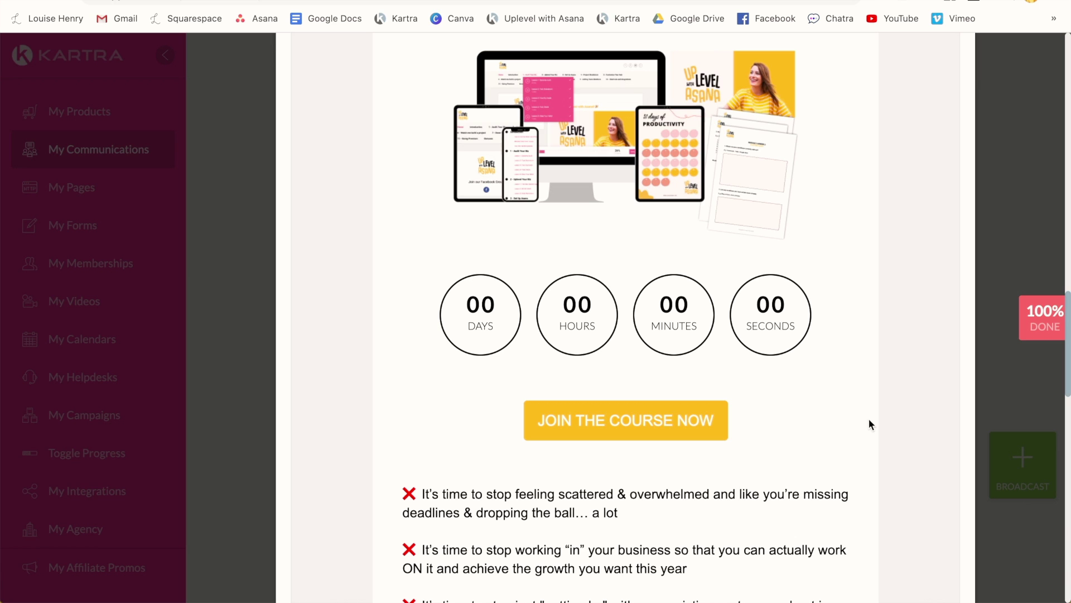
scroll(869, 424, down, 10)
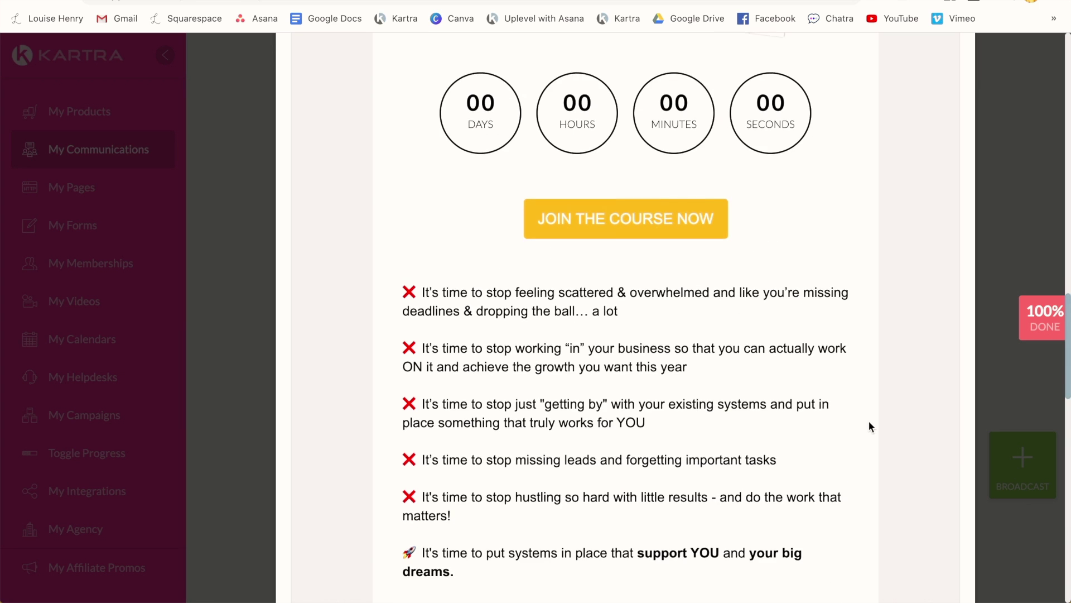
scroll(869, 422, down, 6)
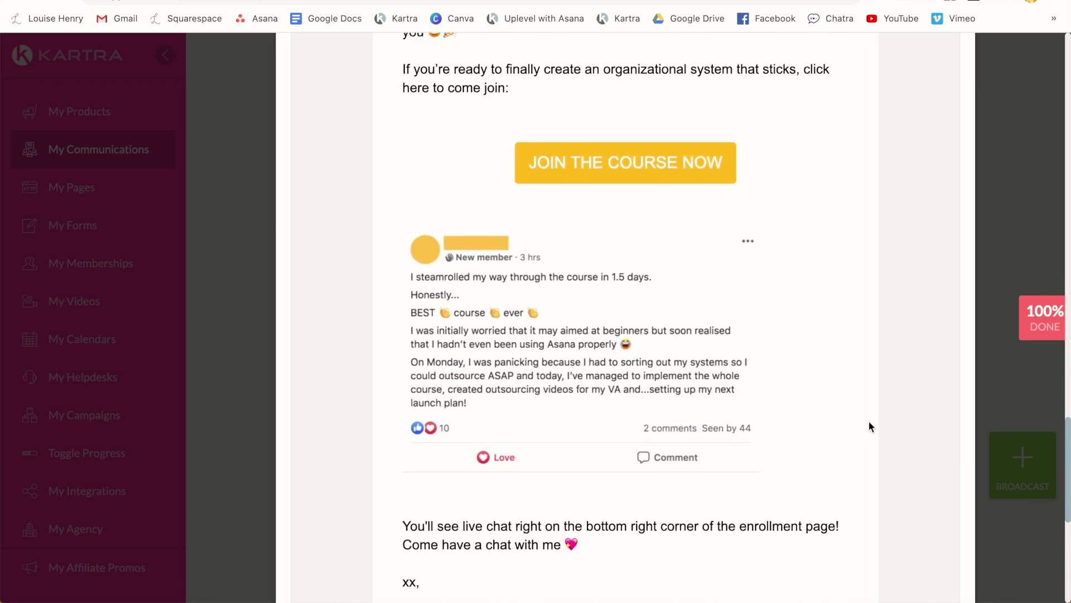
scroll(870, 423, down, 3)
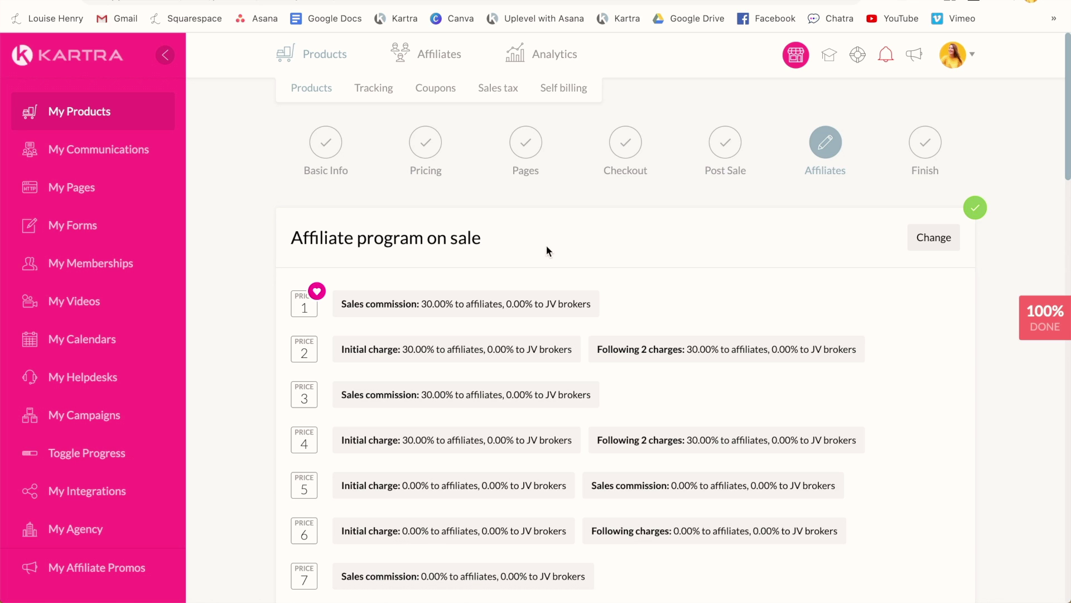
Choose a form in the All forms analytics dropdown, then scroll the pages list
scroll(890, 367, down, 15)
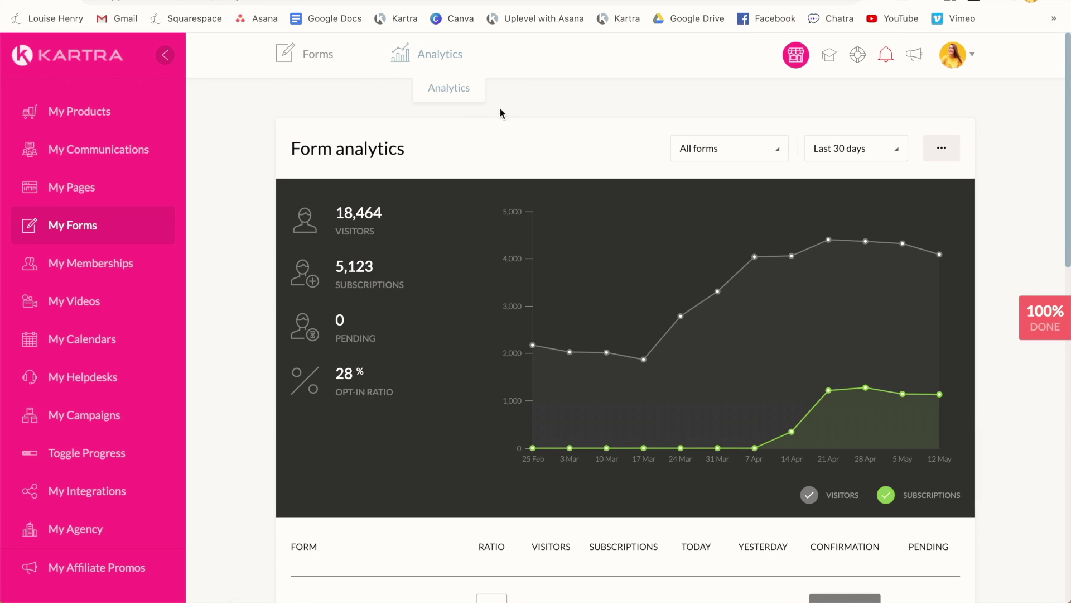
click(773, 146)
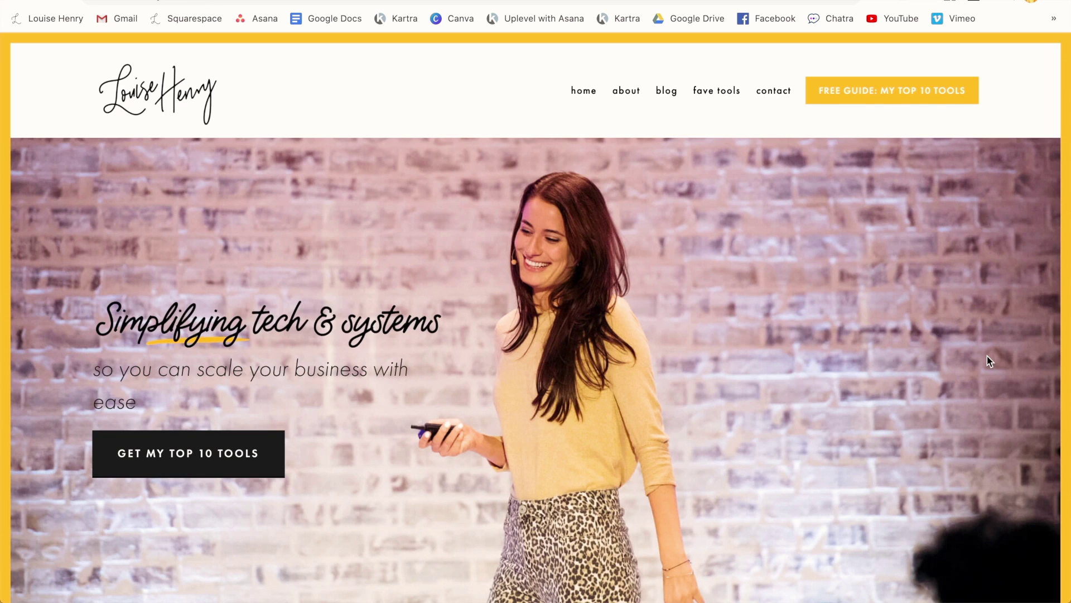
scroll(986, 356, down, 1)
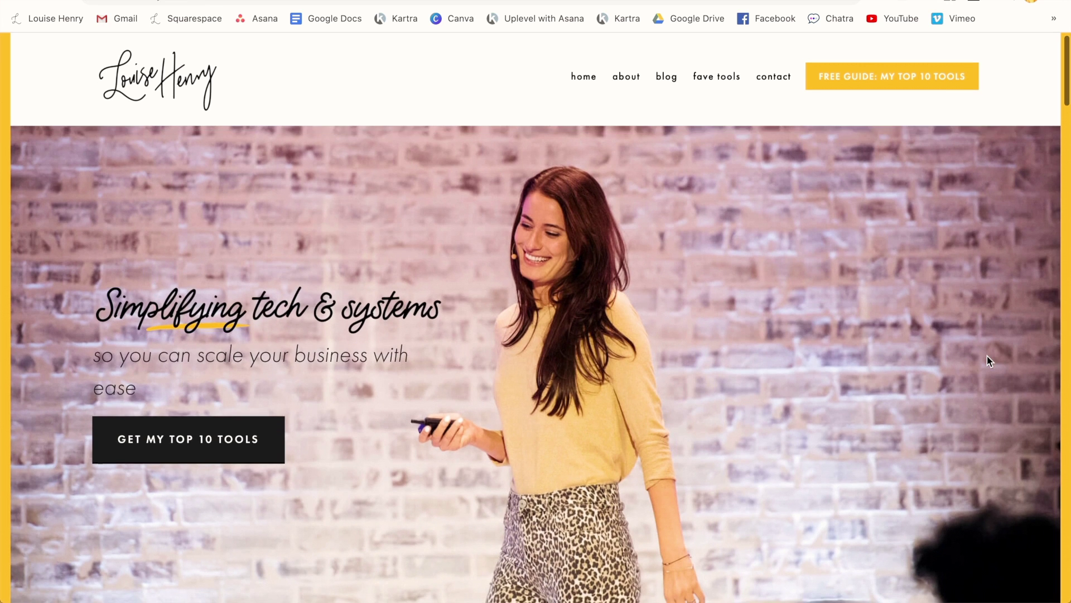
Open the 'Download for Free Now' Kartra opt-in popup for the Top 10 Tools guide in the site footer
scroll(986, 356, down, 5)
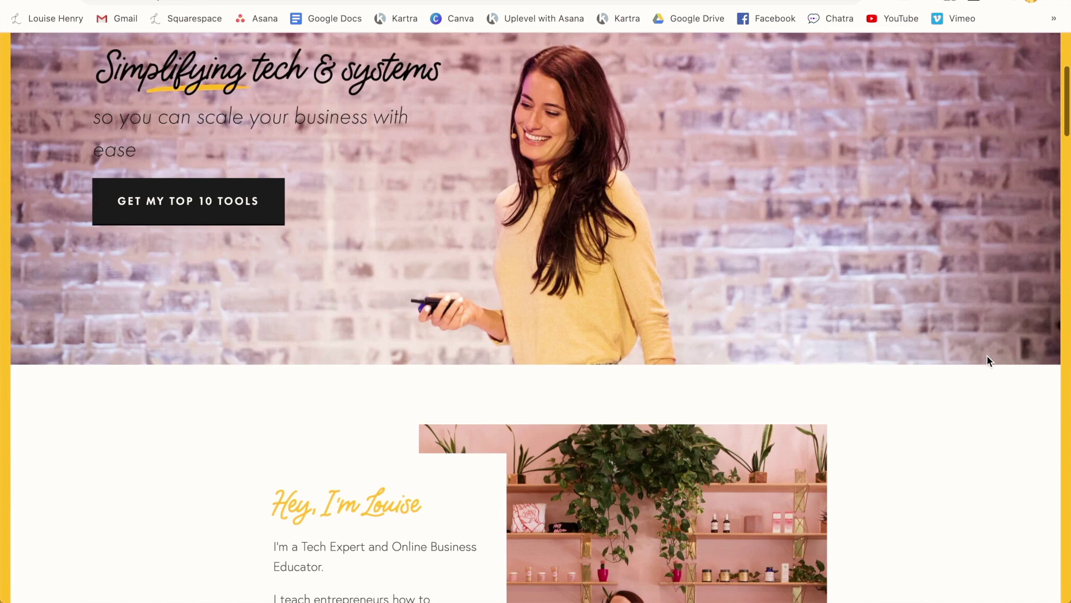
scroll(987, 371, down, 15)
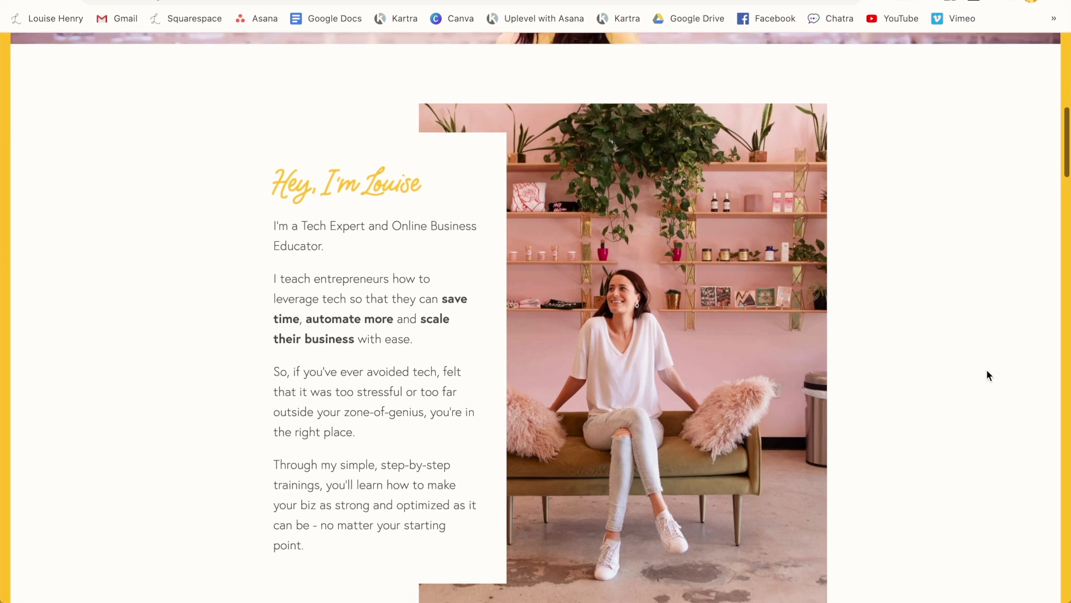
scroll(987, 374, down, 8)
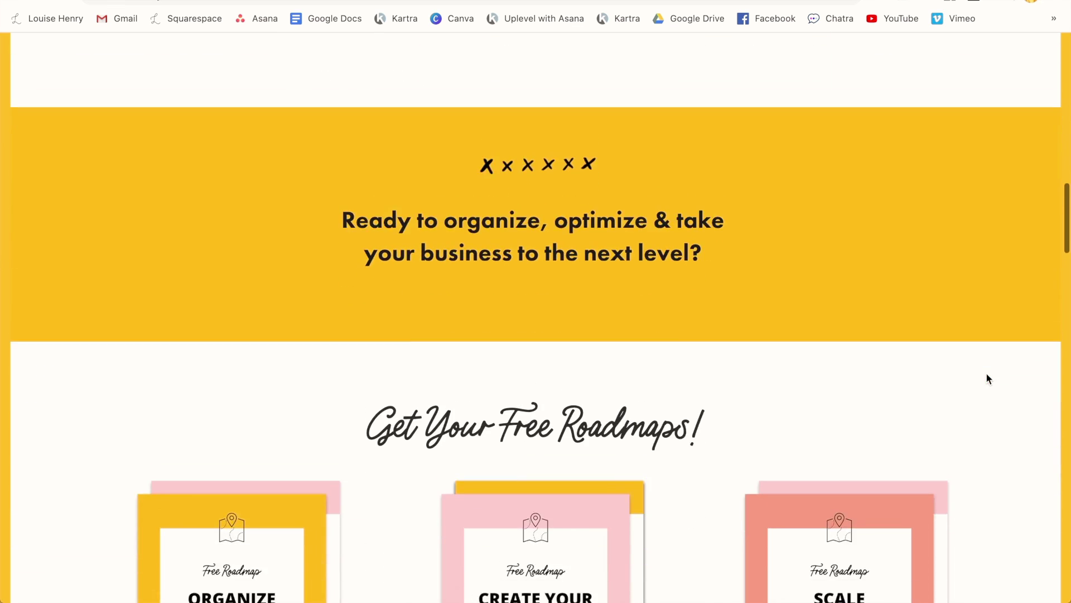
scroll(986, 373, down, 1)
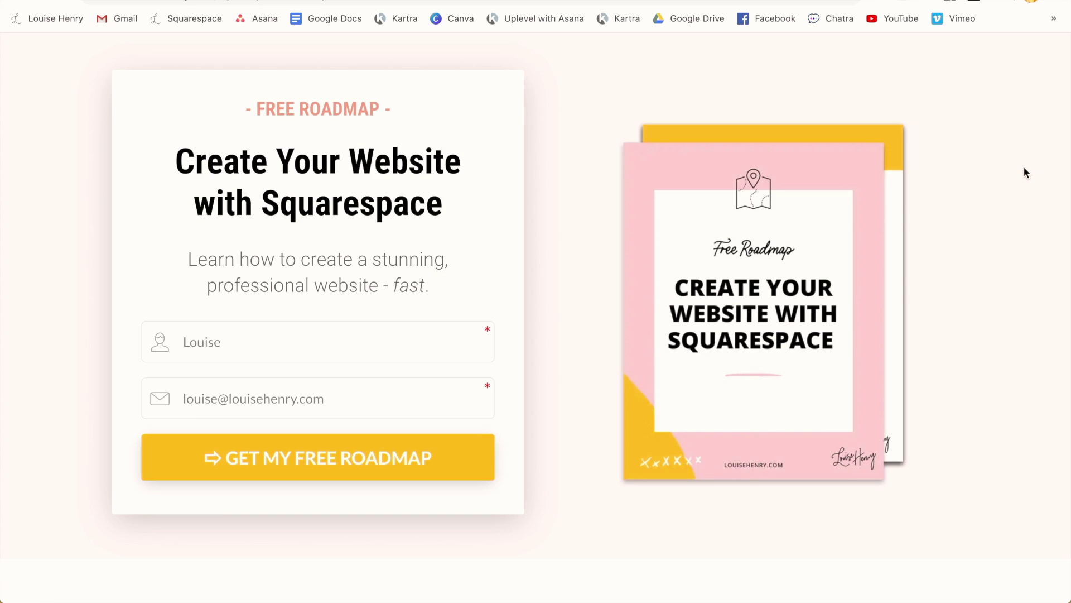
scroll(1023, 166, down, 7)
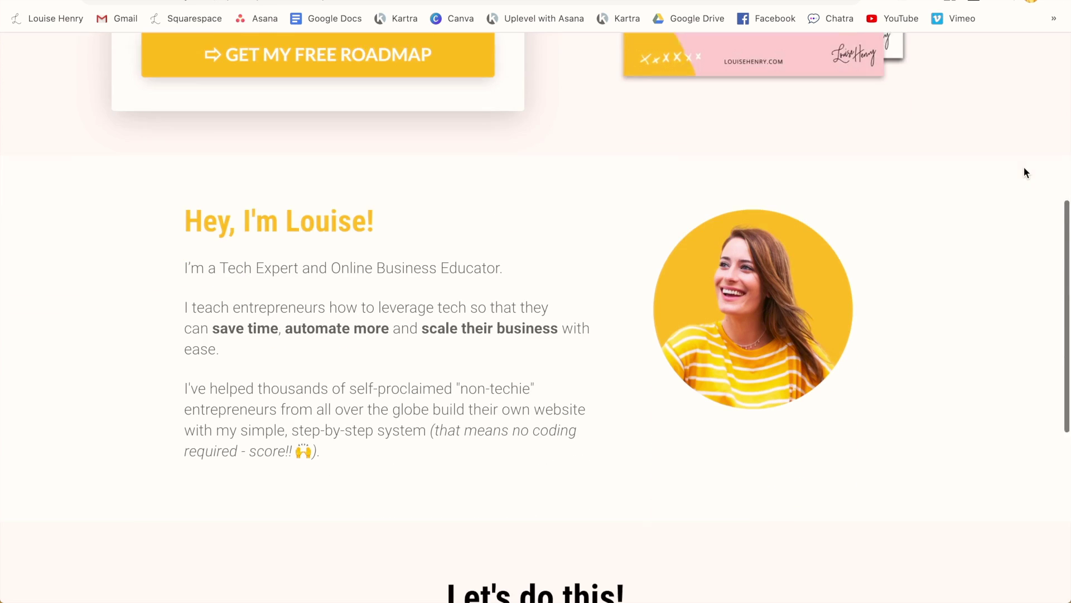
scroll(1025, 172, down, 1)
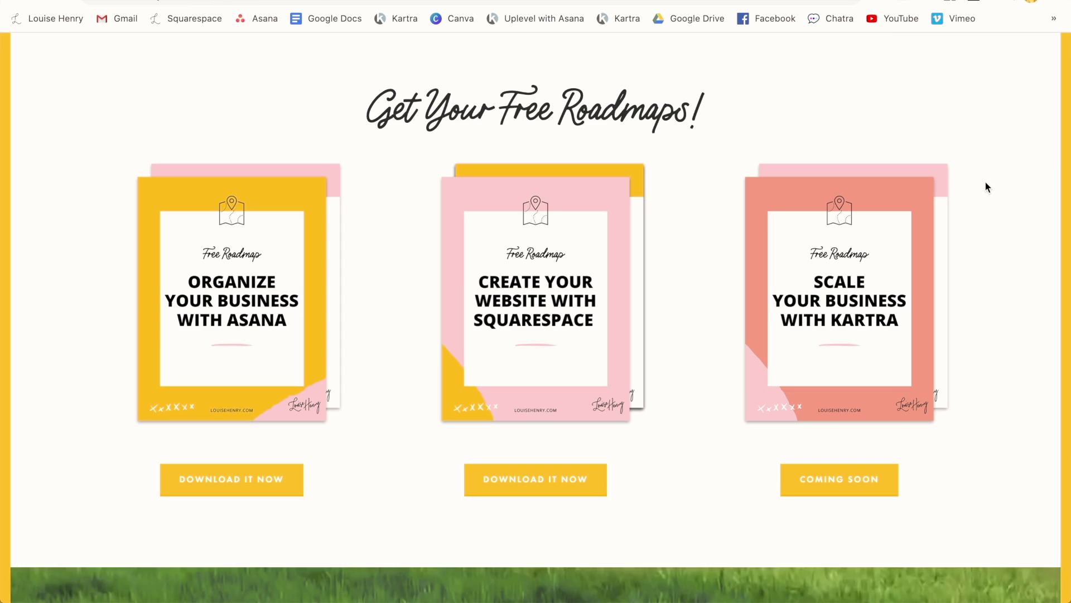
scroll(986, 181, down, 15)
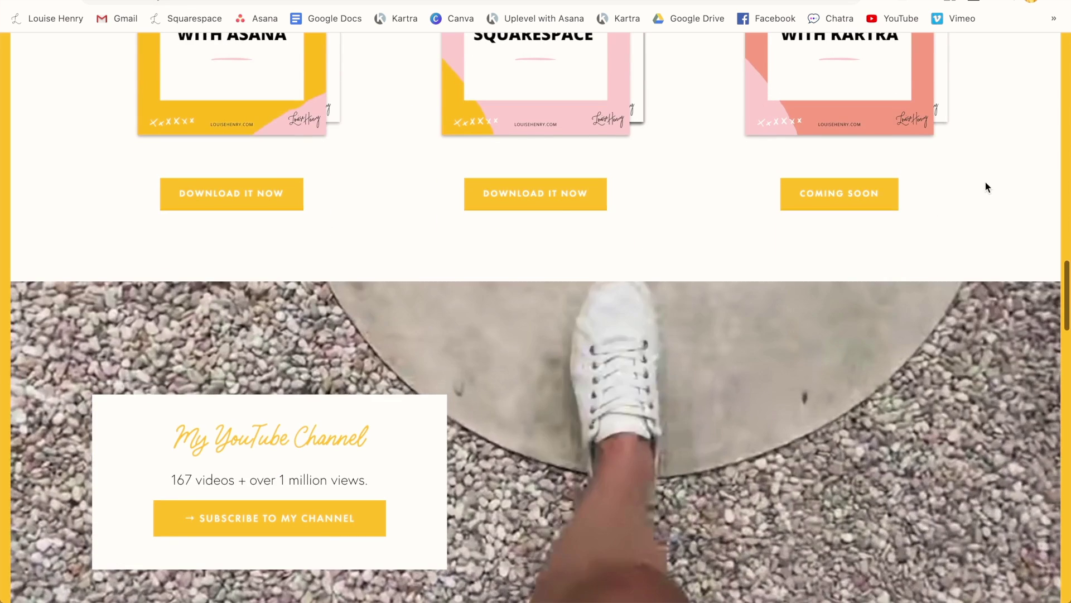
scroll(985, 183, down, 8)
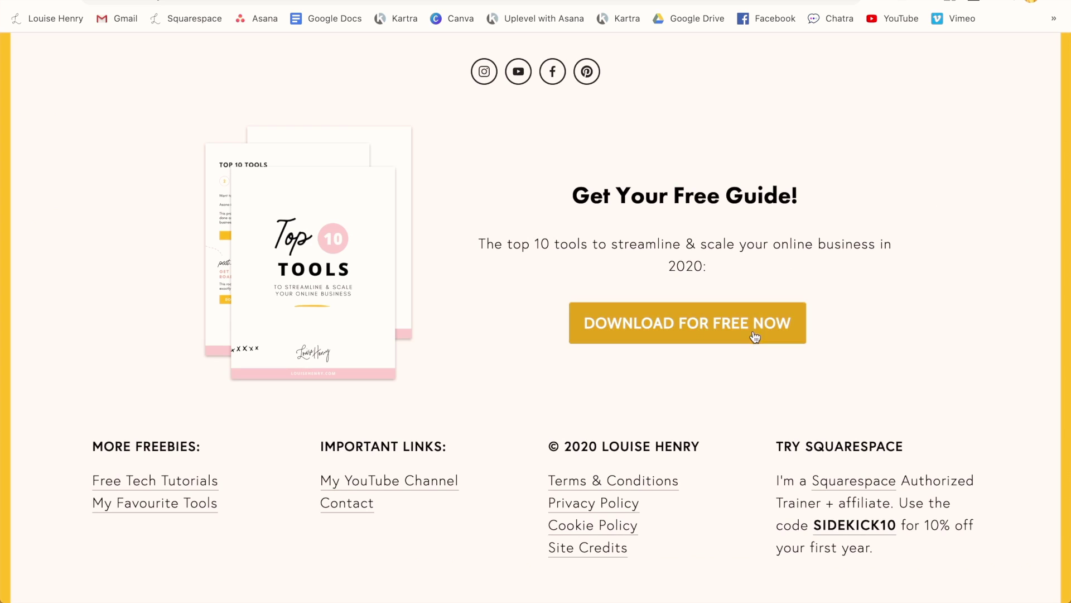
click(691, 326)
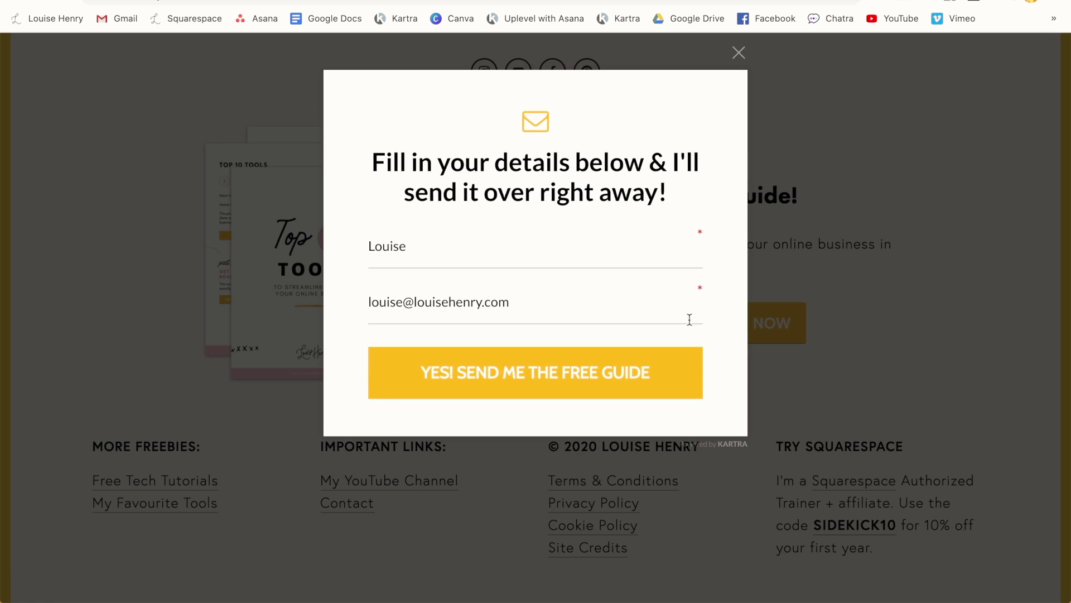